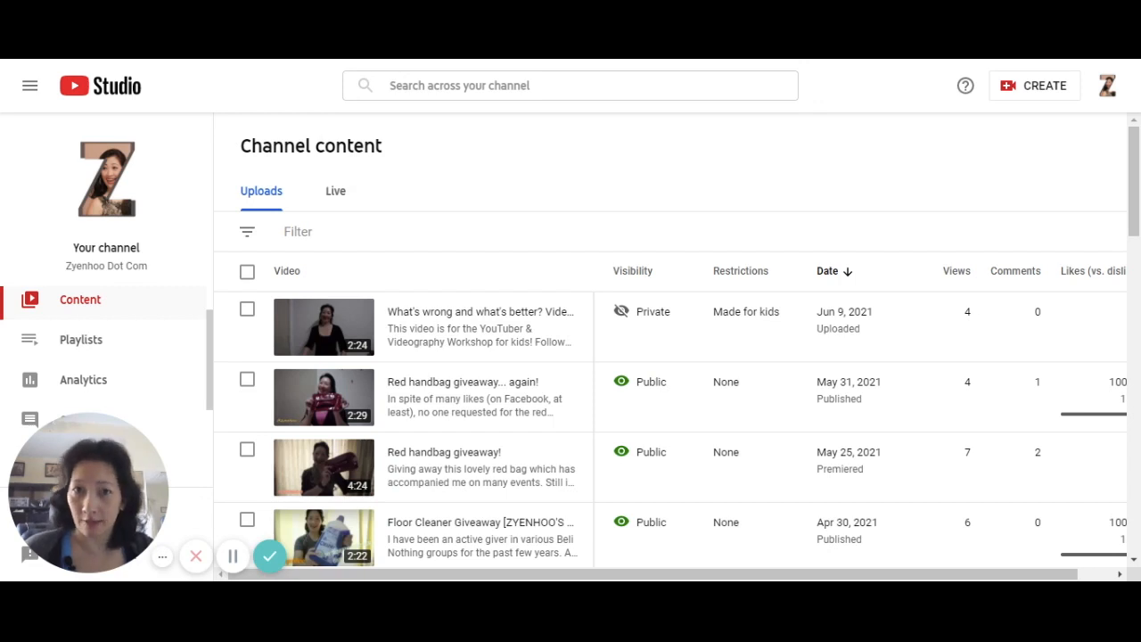
# Start a new video upload and choose the file P6090445.MOV
pyautogui.click(1030, 90)
pyautogui.click(1015, 125)
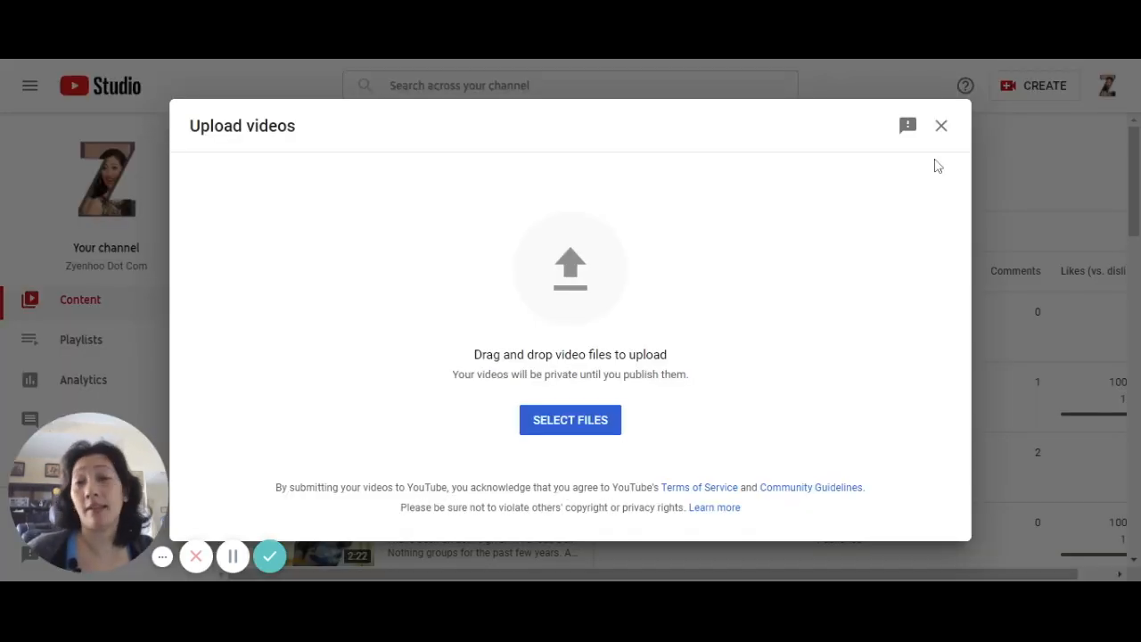
pyautogui.click(586, 429)
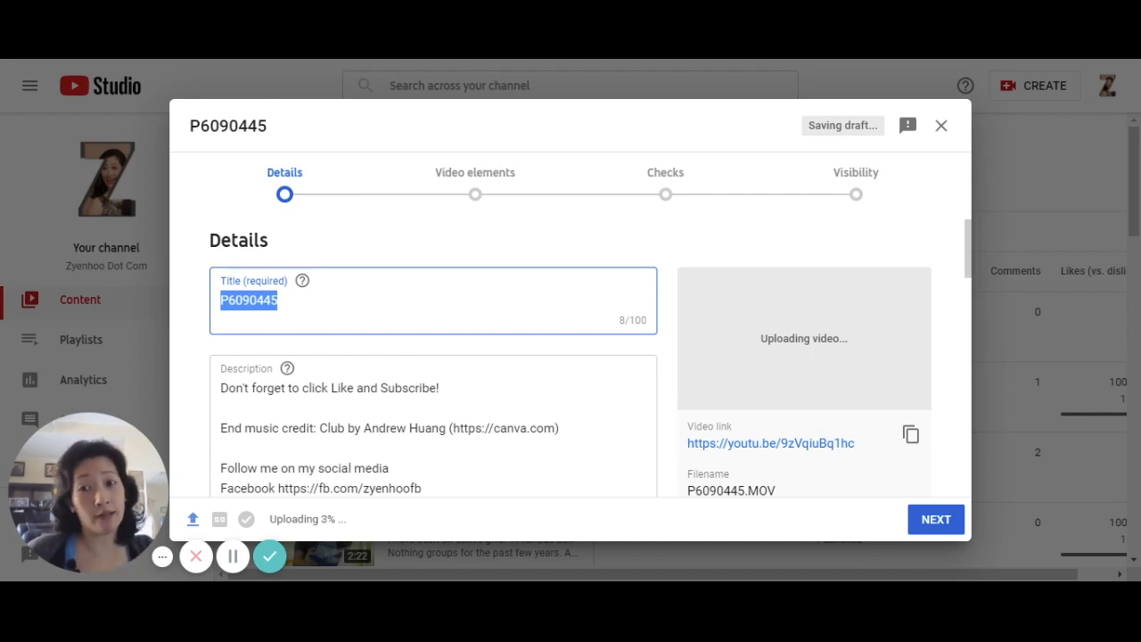
# Replace the video's title with "A closeup of my STEM toys"
pyautogui.click(279, 300)
pyautogui.hotkey('ctrl', 'a')
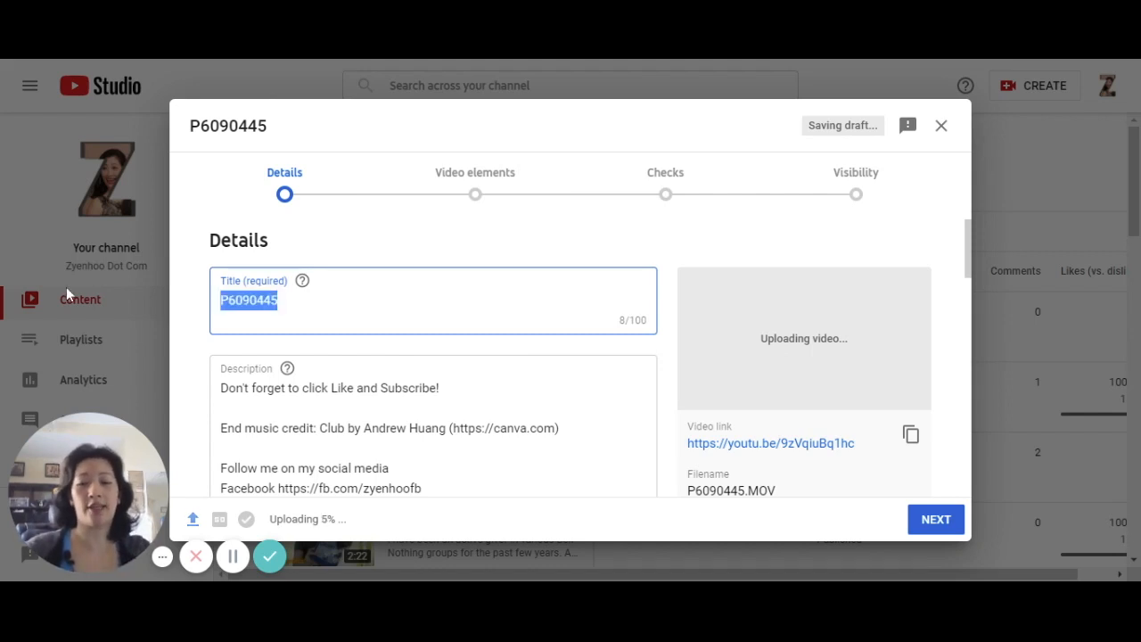
pyautogui.write('A ')
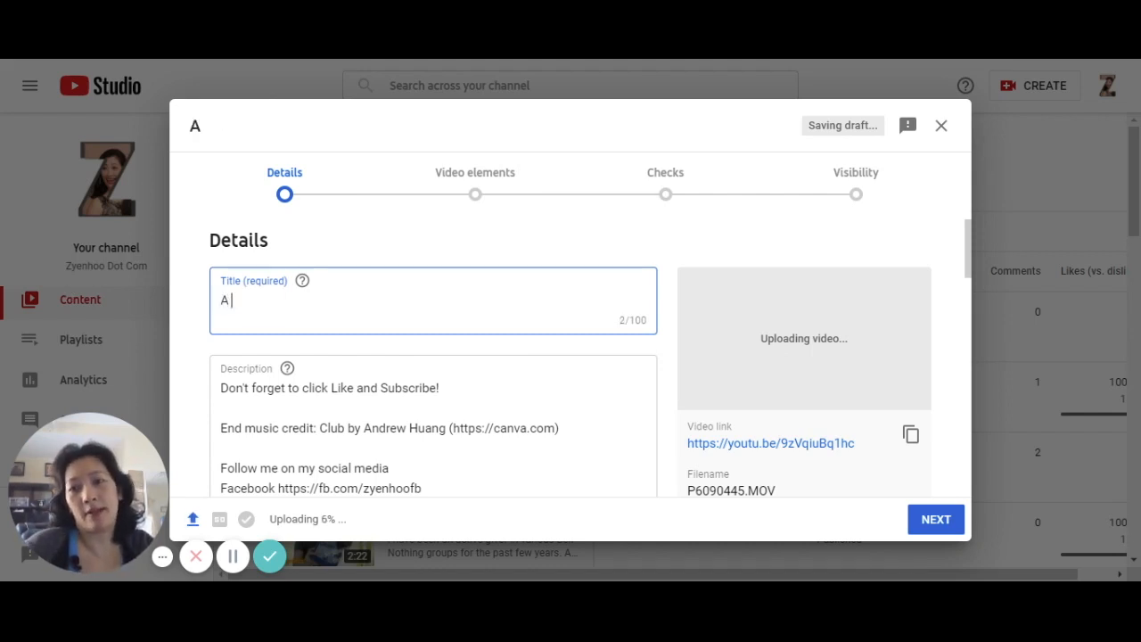
pyautogui.write('closeup o')
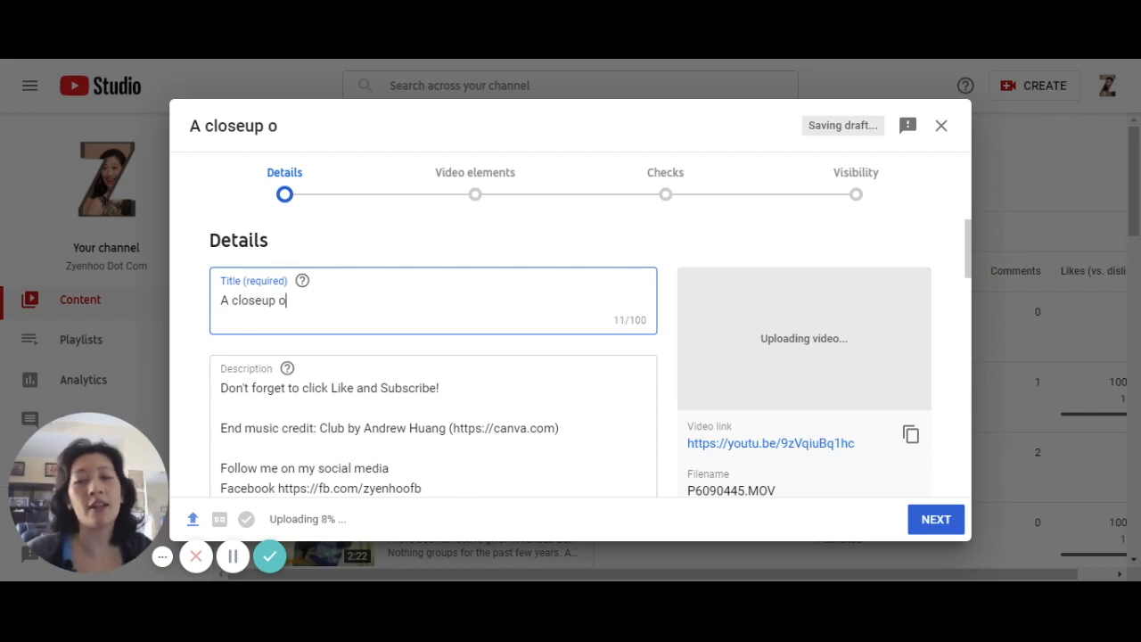
pyautogui.write('f my STEM toys')
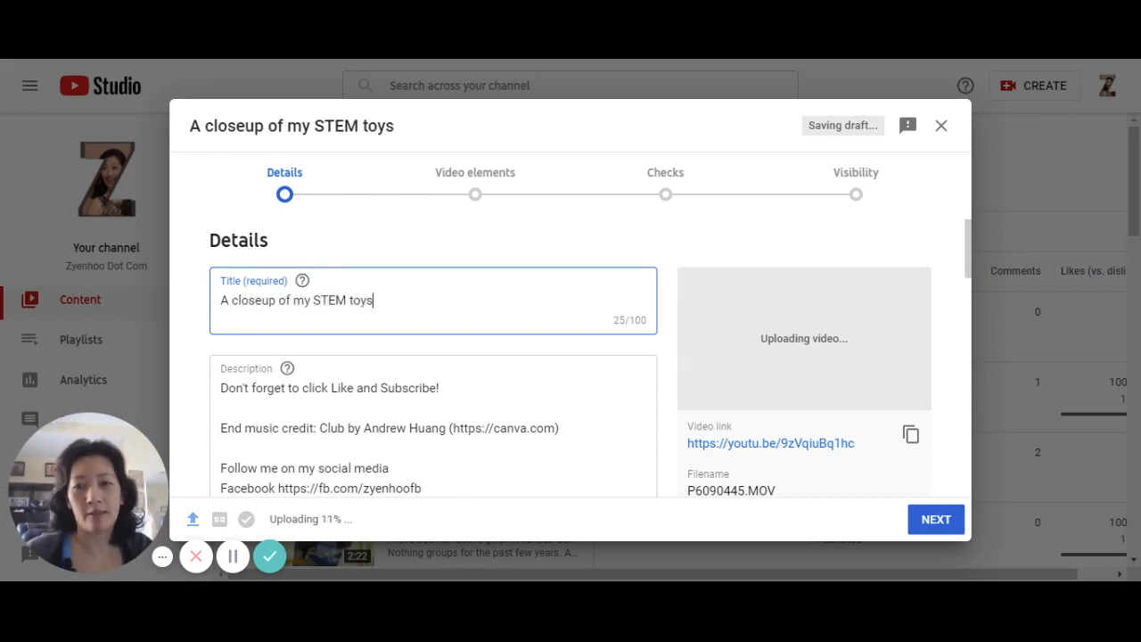
# Replace the default description with "My awesome video showing three of my awesome STEM toys!"
pyautogui.press('Tab')
pyautogui.press('Tab')
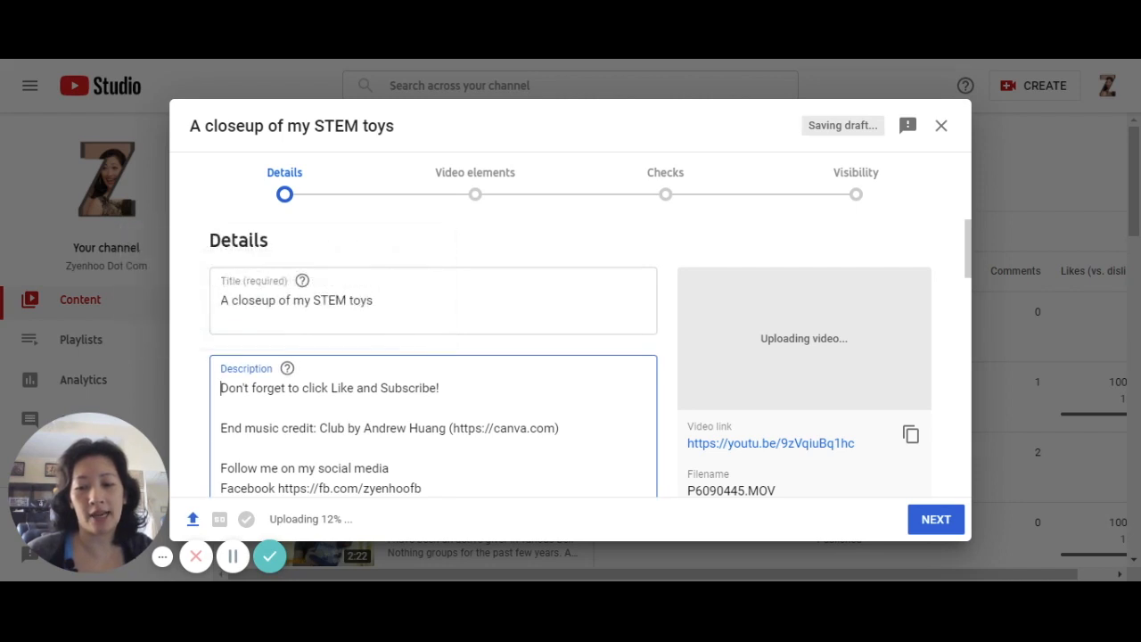
pyautogui.hotkey('ctrl', 'a')
pyautogui.press('BackSpace')
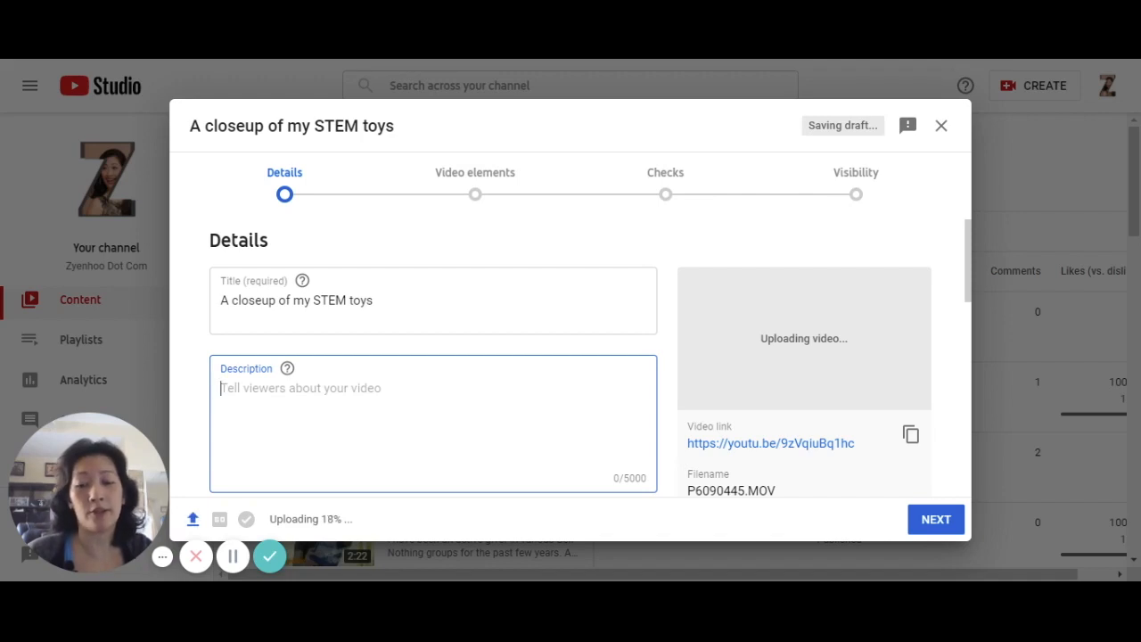
pyautogui.write('My awesome vide')
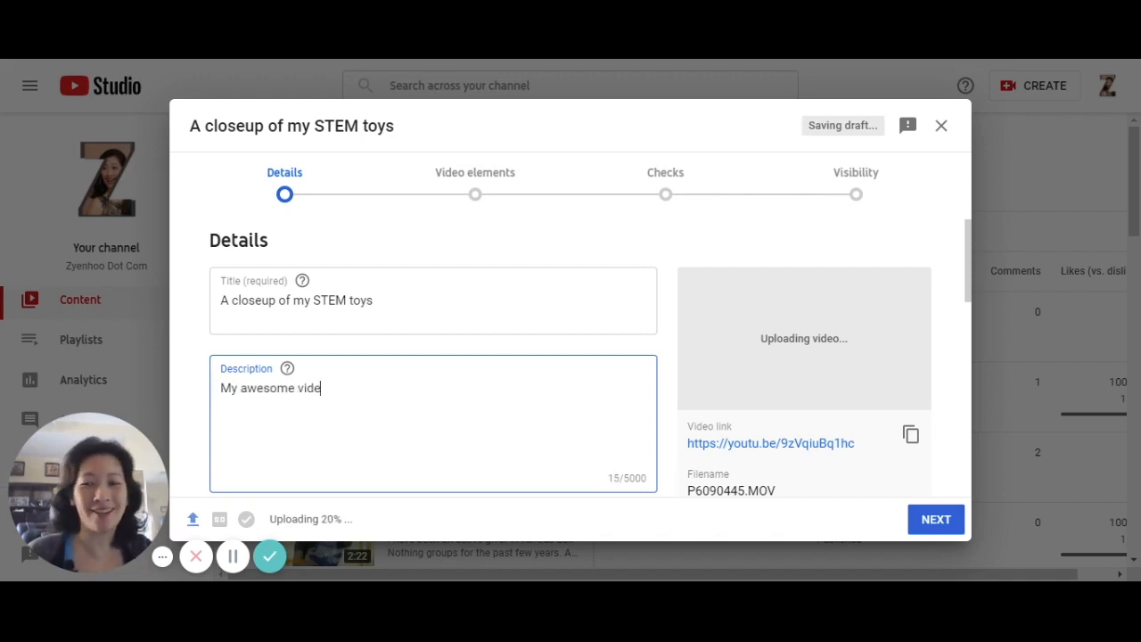
pyautogui.write('o showing three o fmy')
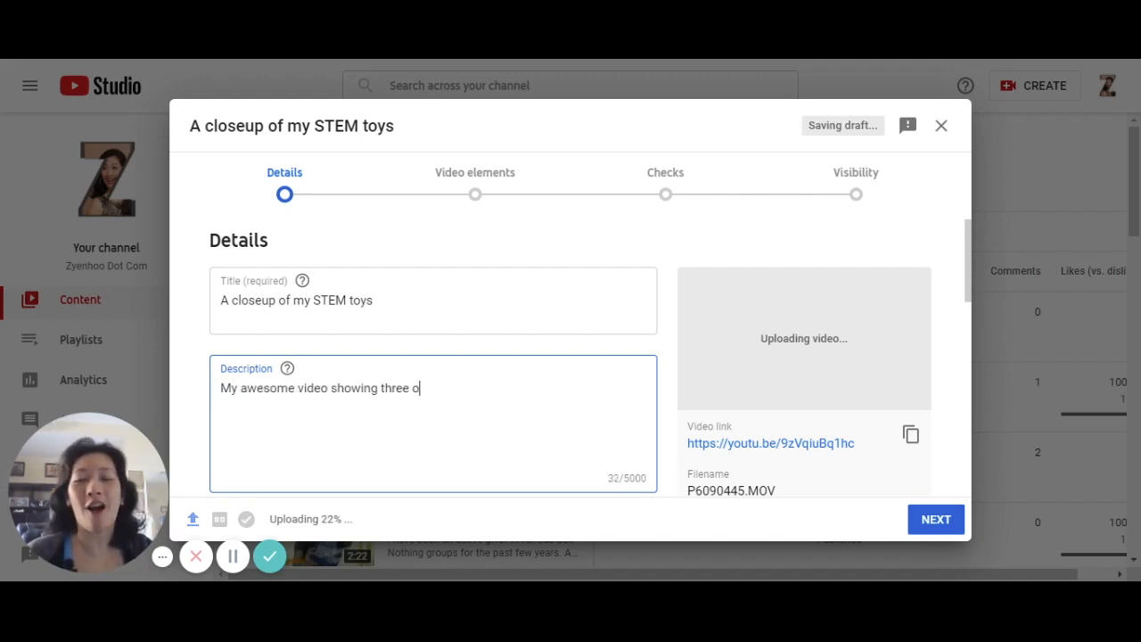
pyautogui.press('BackSpace')
pyautogui.press('BackSpace')
pyautogui.press('BackSpace')
pyautogui.press('BackSpace')
pyautogui.write('f my a')
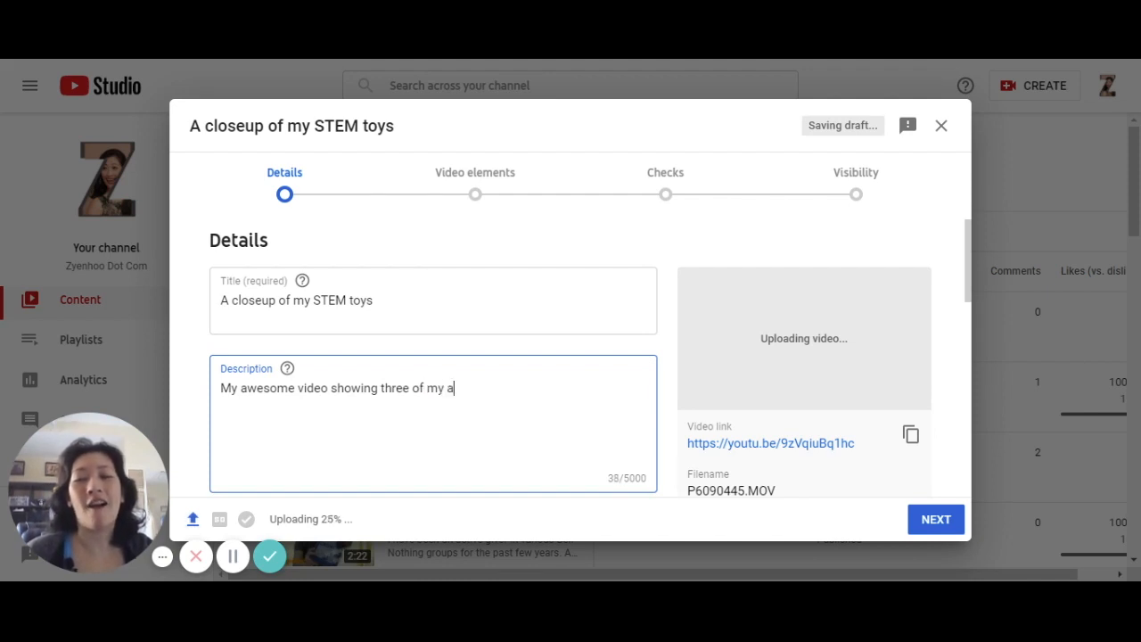
pyautogui.write('wesome STEM toys!')
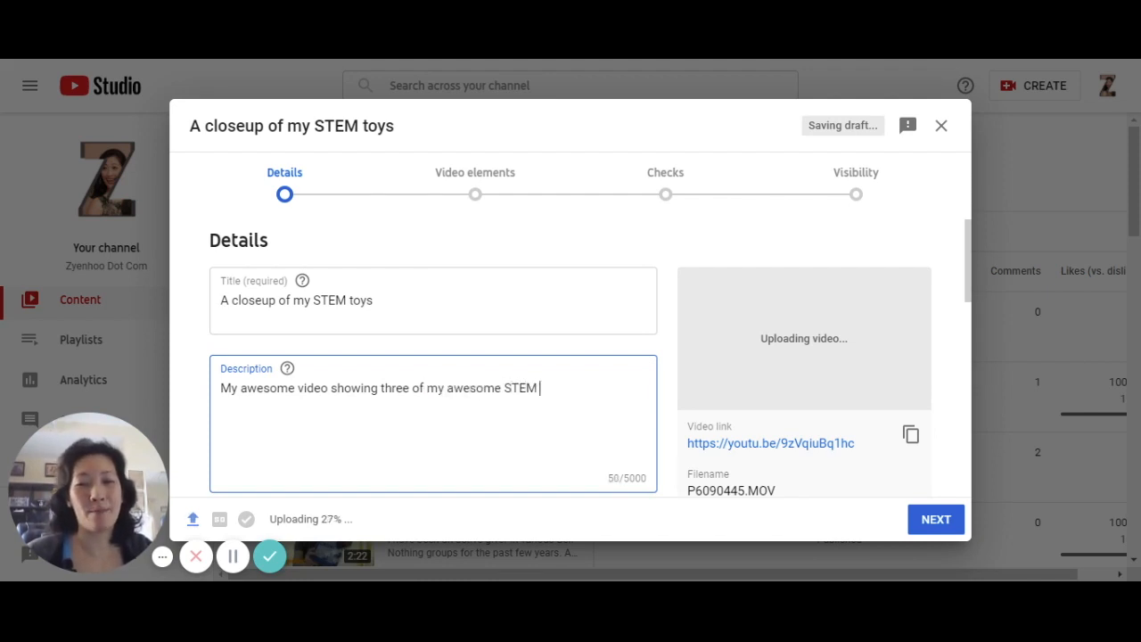
# Add a second description line reading "A lift, a car and a traffic light!"
pyautogui.press('Return')
pyautogui.write('A')
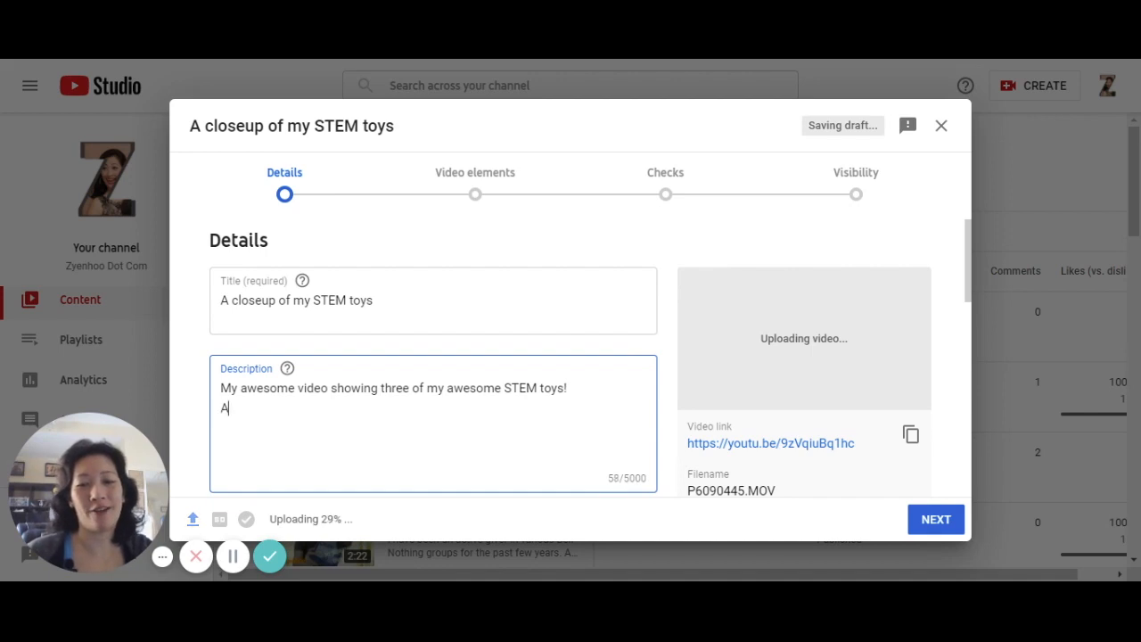
pyautogui.write(' lift, a car')
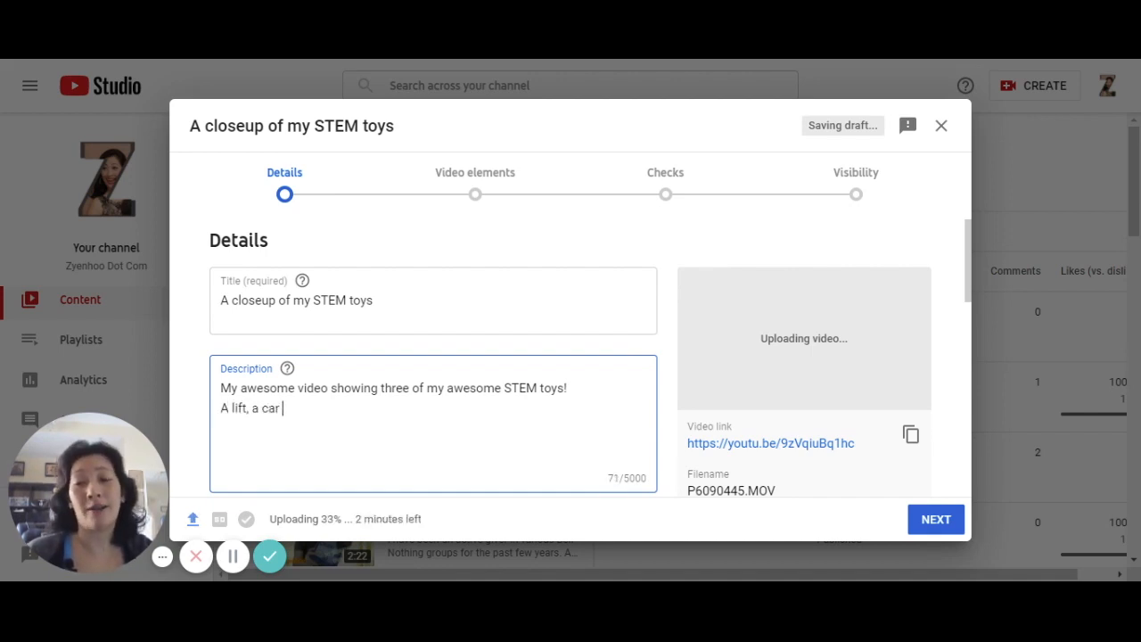
pyautogui.write(' and a ')
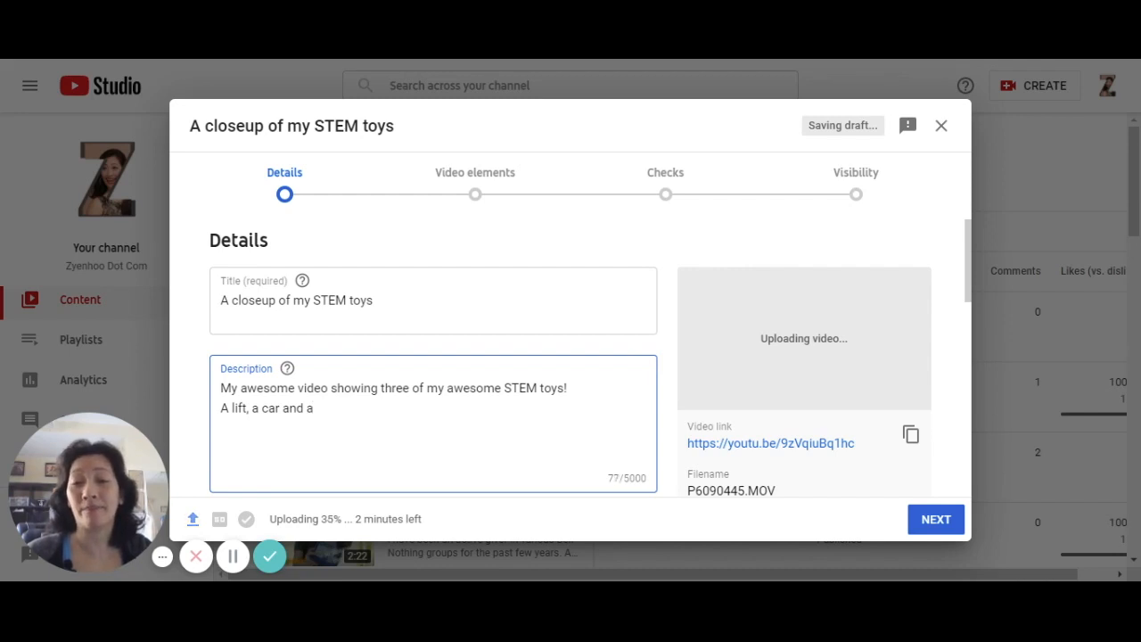
pyautogui.write('tr')
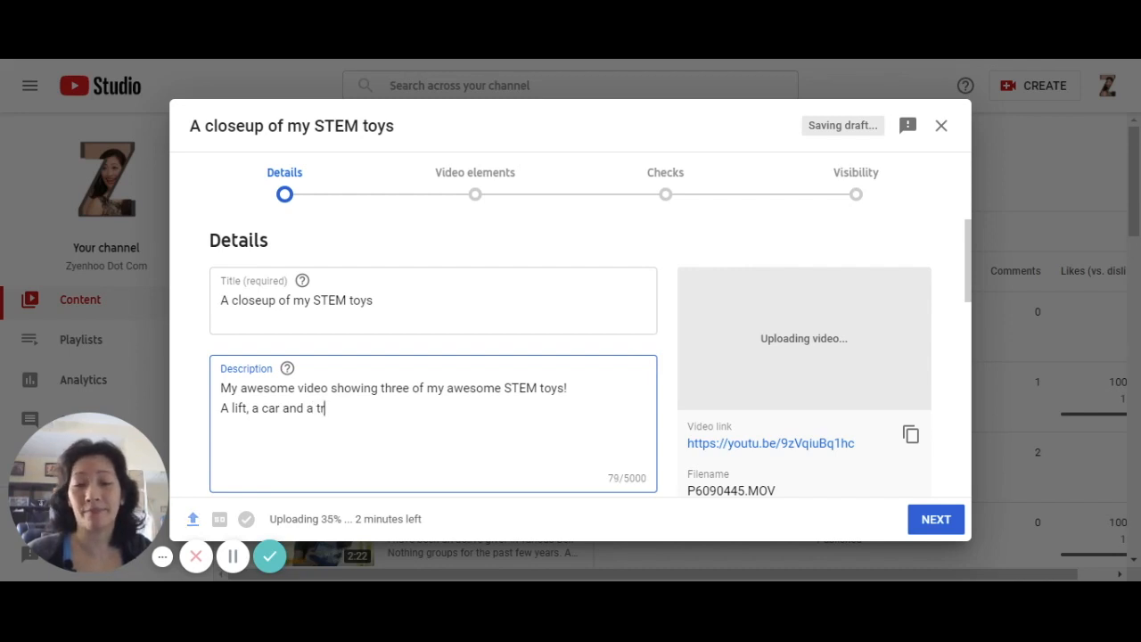
pyautogui.write('affic h!')
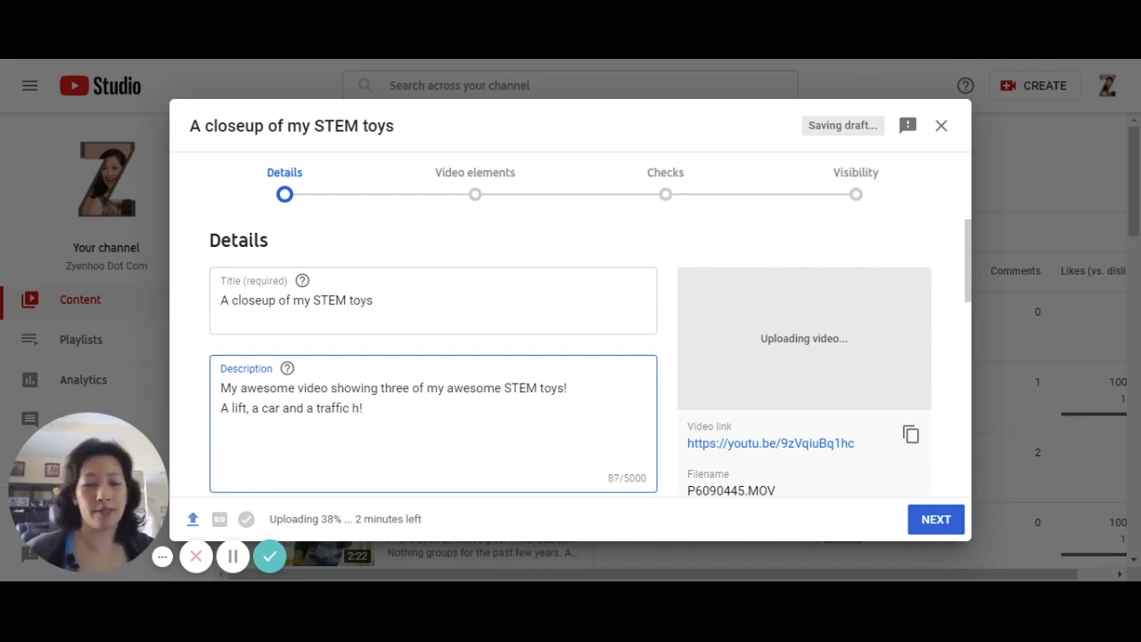
pyautogui.press('BackSpace')
pyautogui.press('BackSpace')
pyautogui.write('light')
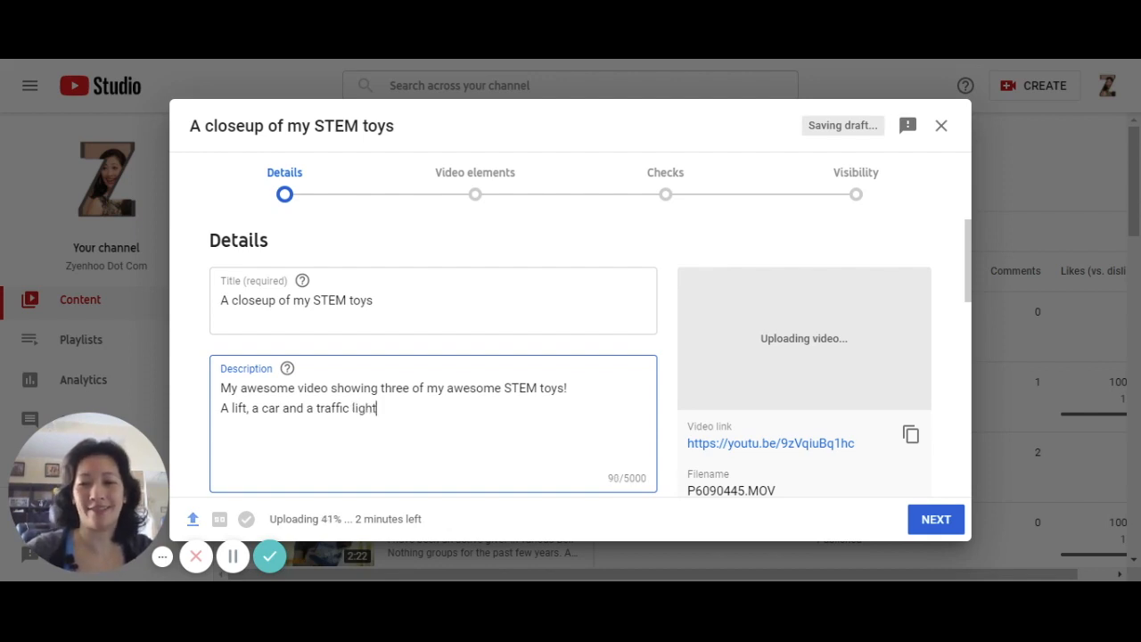
pyautogui.write('!')
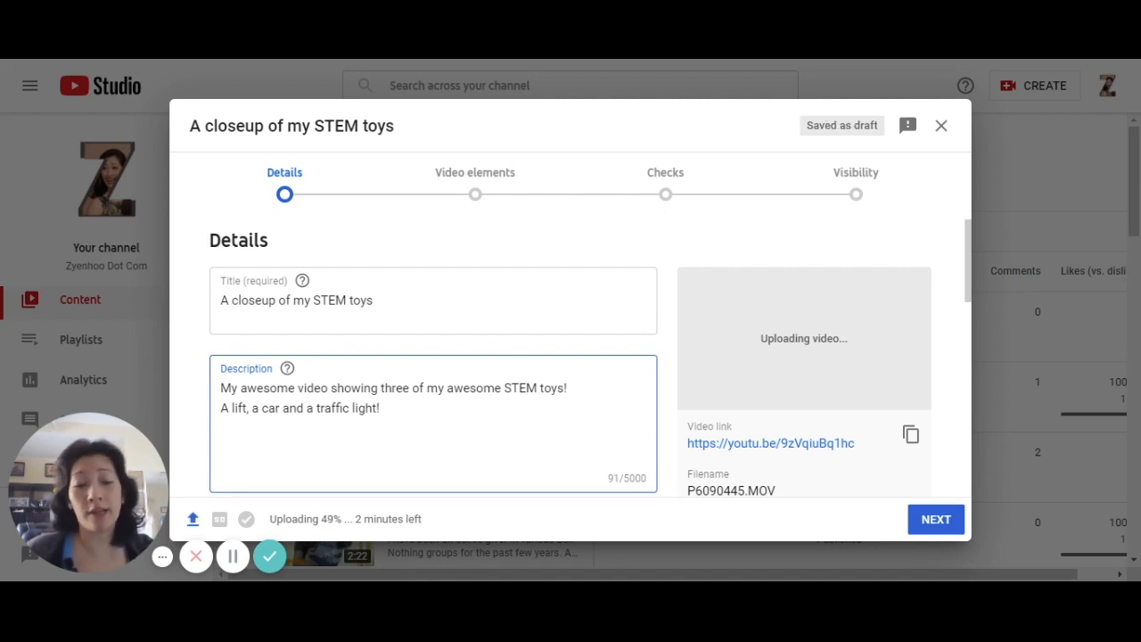
# Below a blank line in the description, add the hashtags #stemtoys #steamtoys #science
pyautogui.press('Return')
pyautogui.press('Return')
pyautogui.write('#')
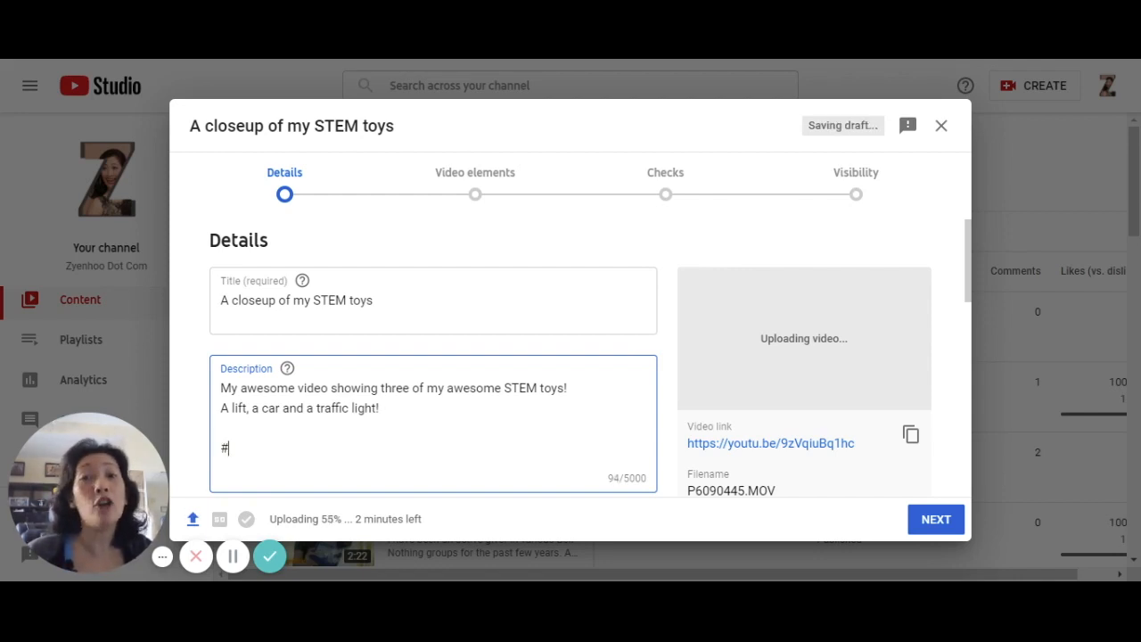
pyautogui.write('stemto')
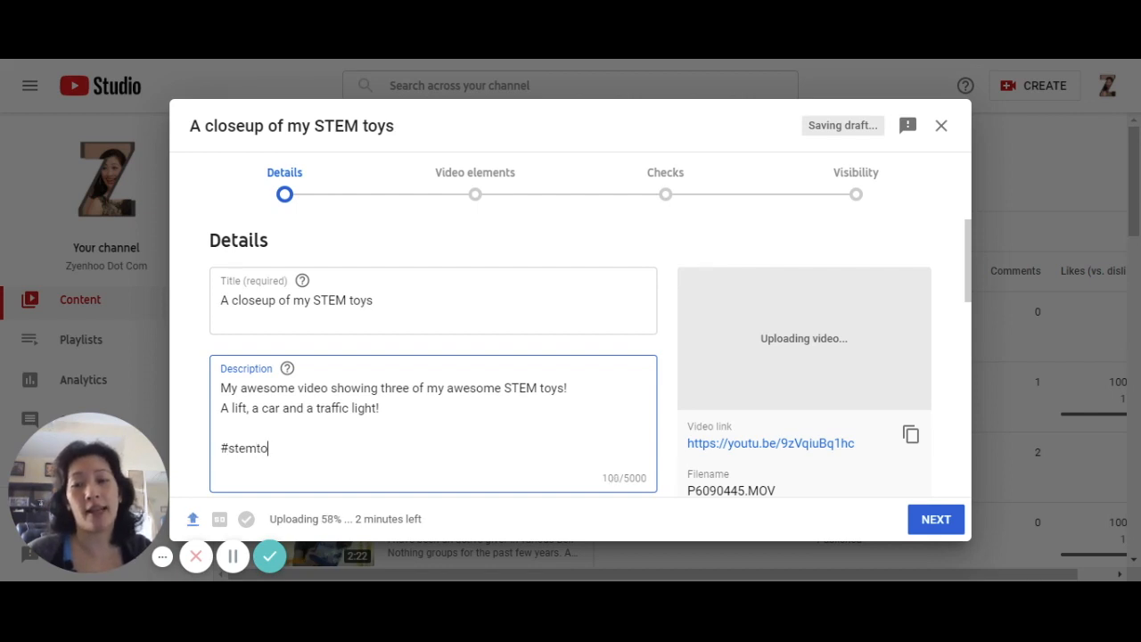
pyautogui.write('ys #steamt')
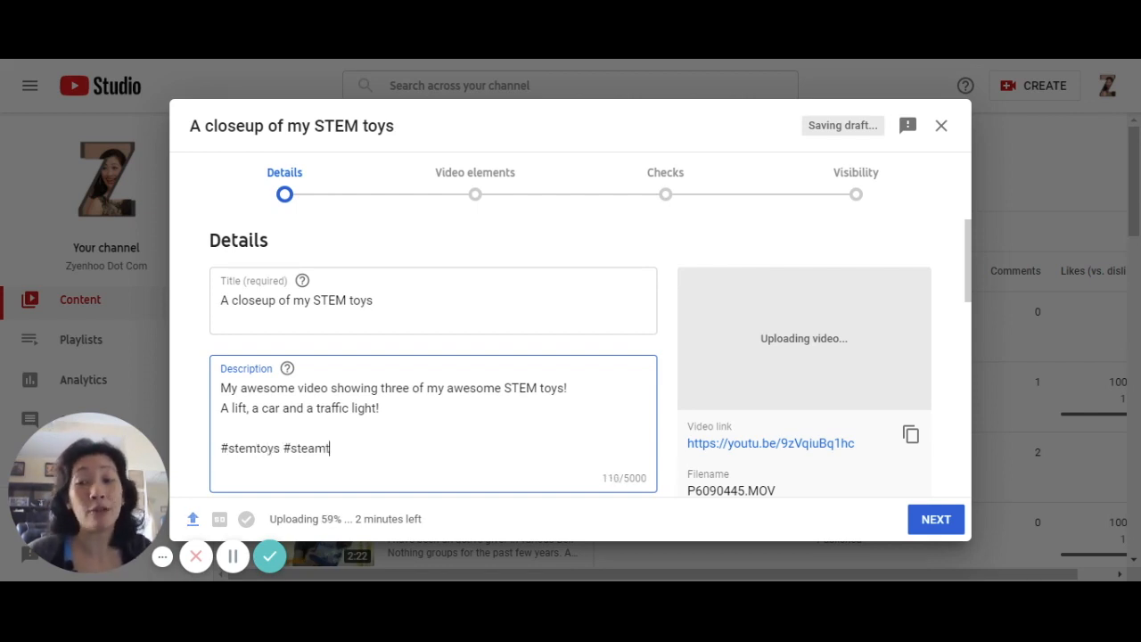
pyautogui.write('oys #science')
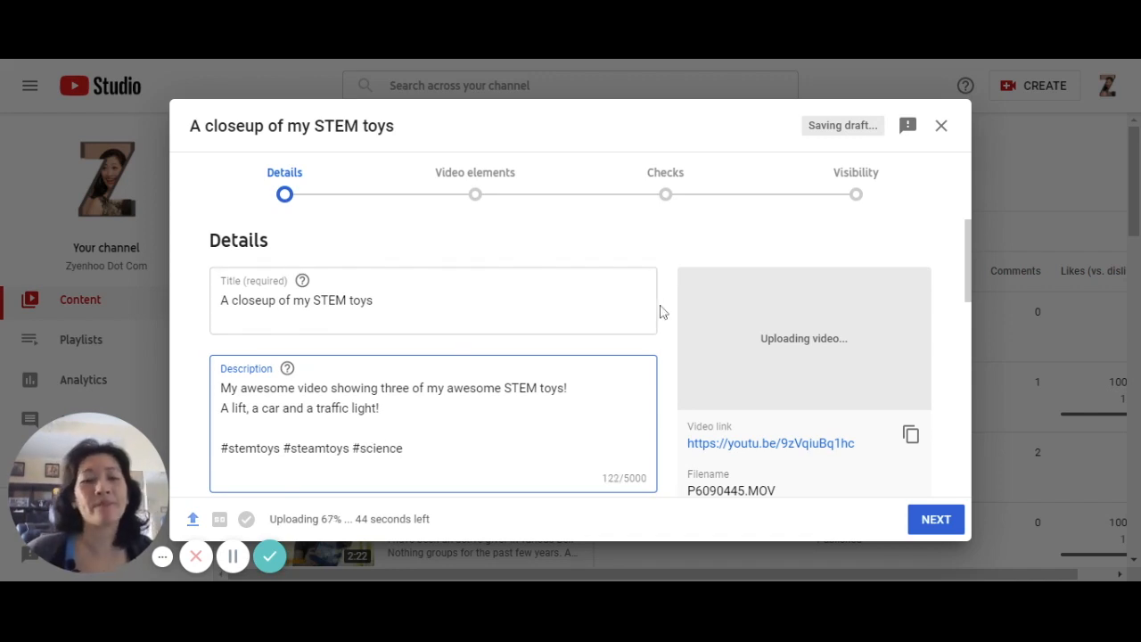
# Look over the thumbnail options and the list of available playlists without assigning the video to one
pyautogui.scroll(-3, 666, 308)
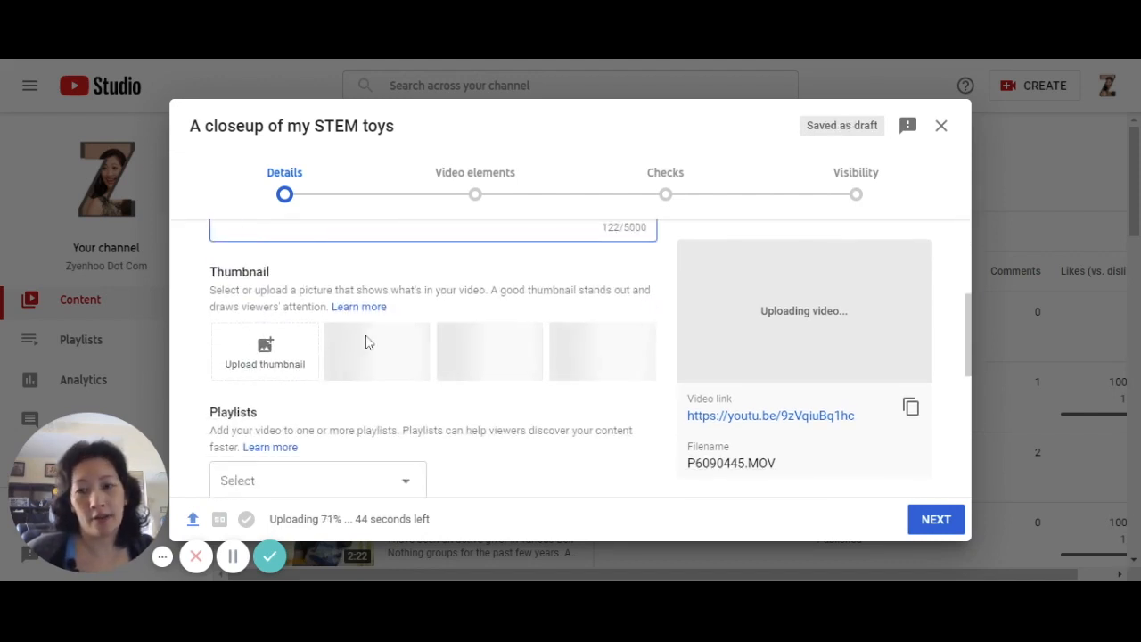
pyautogui.scroll(-1, 384, 339)
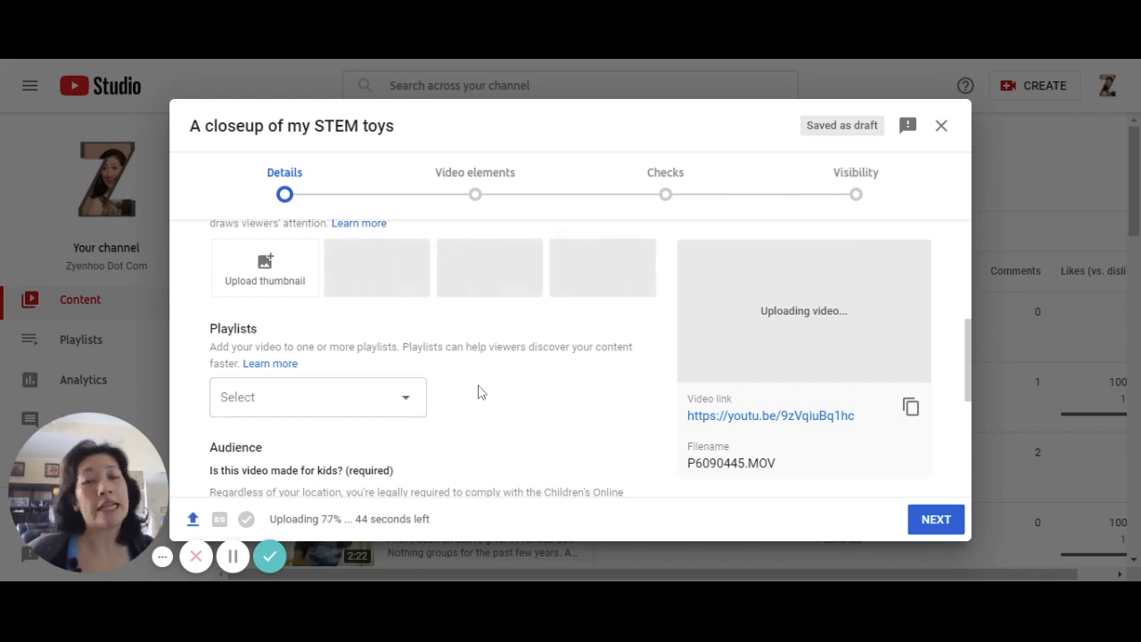
pyautogui.click(414, 396)
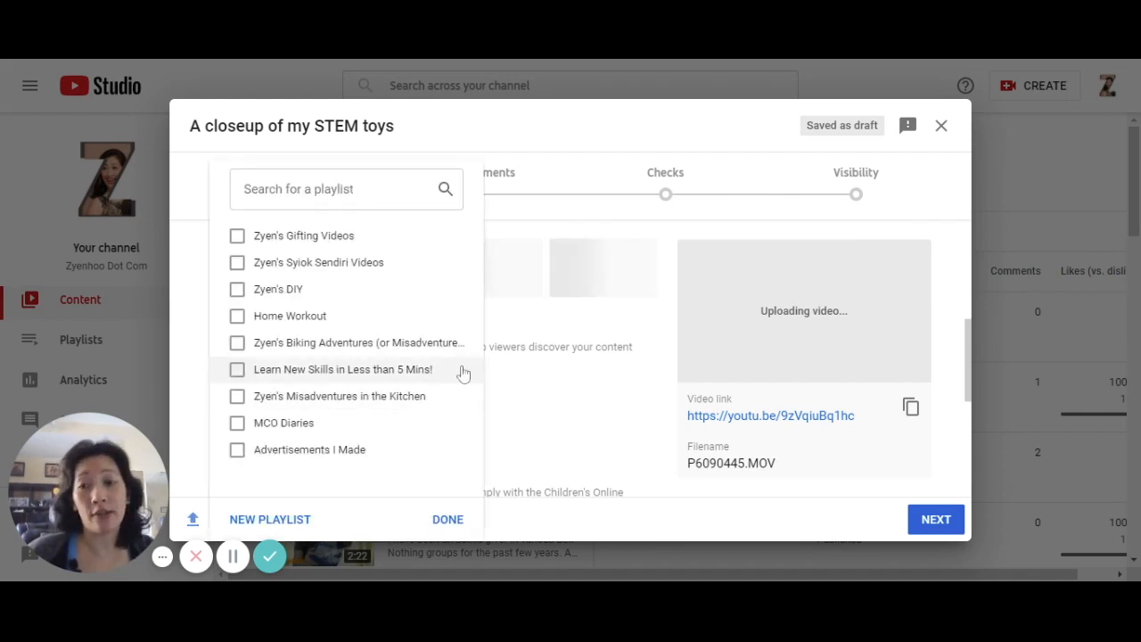
pyautogui.click(452, 517)
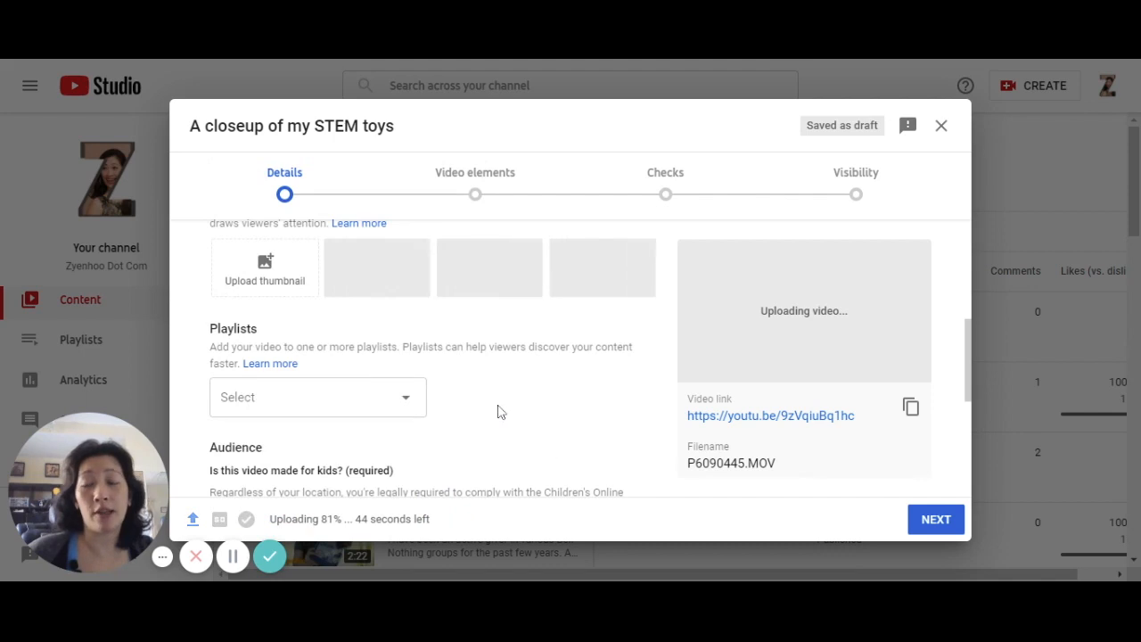
# Set the video's audience to "No, it's not made for kids"
pyautogui.scroll(-3, 497, 408)
pyautogui.scroll(-1, 480, 409)
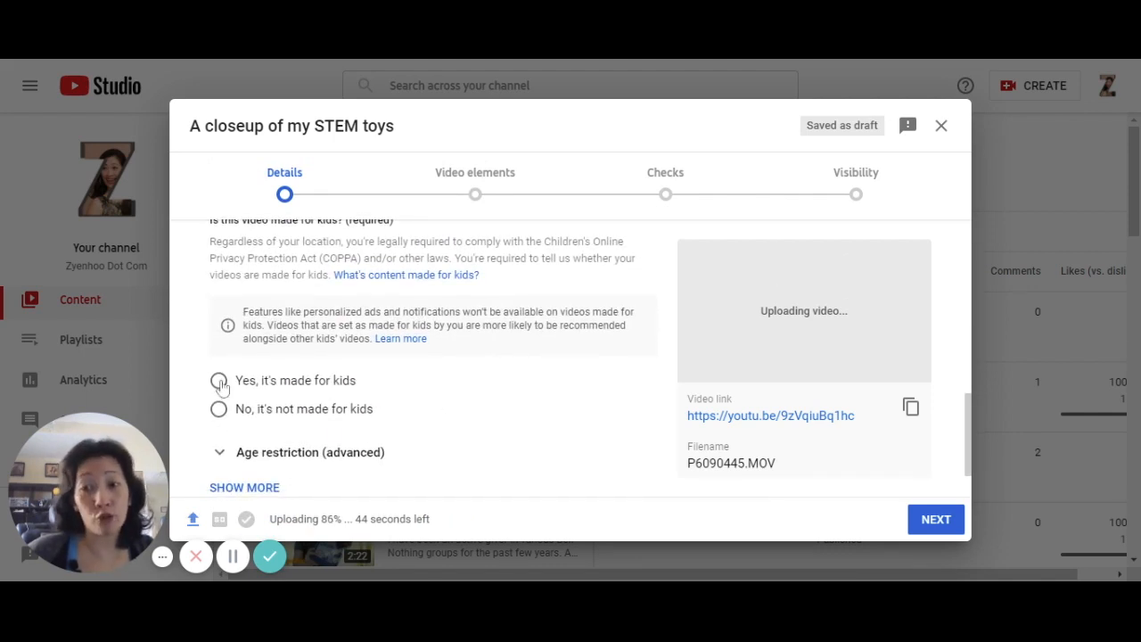
pyautogui.click(220, 414)
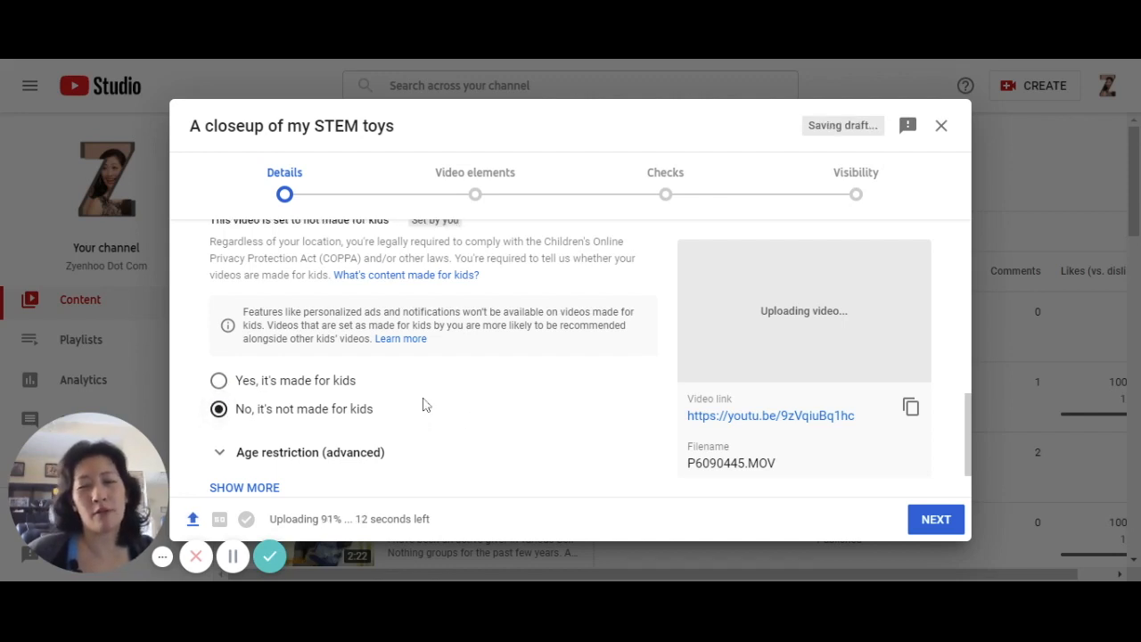
pyautogui.scroll(-1, 425, 401)
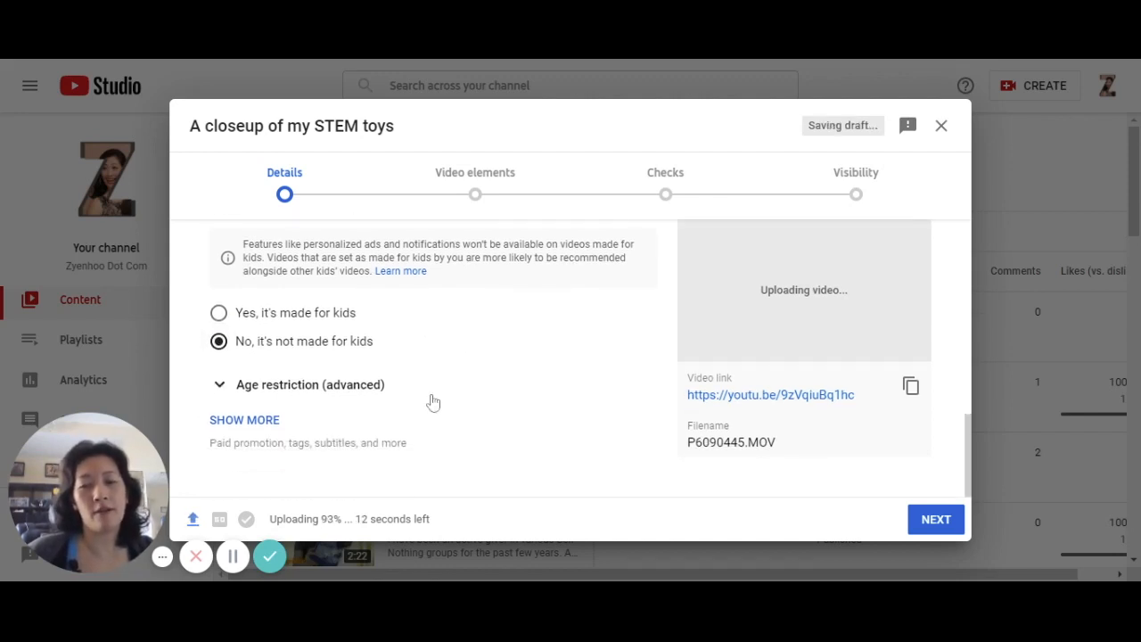
# Advance past the video elements and checks stages without adding anything, and review the visibility options for publishing
pyautogui.click(936, 522)
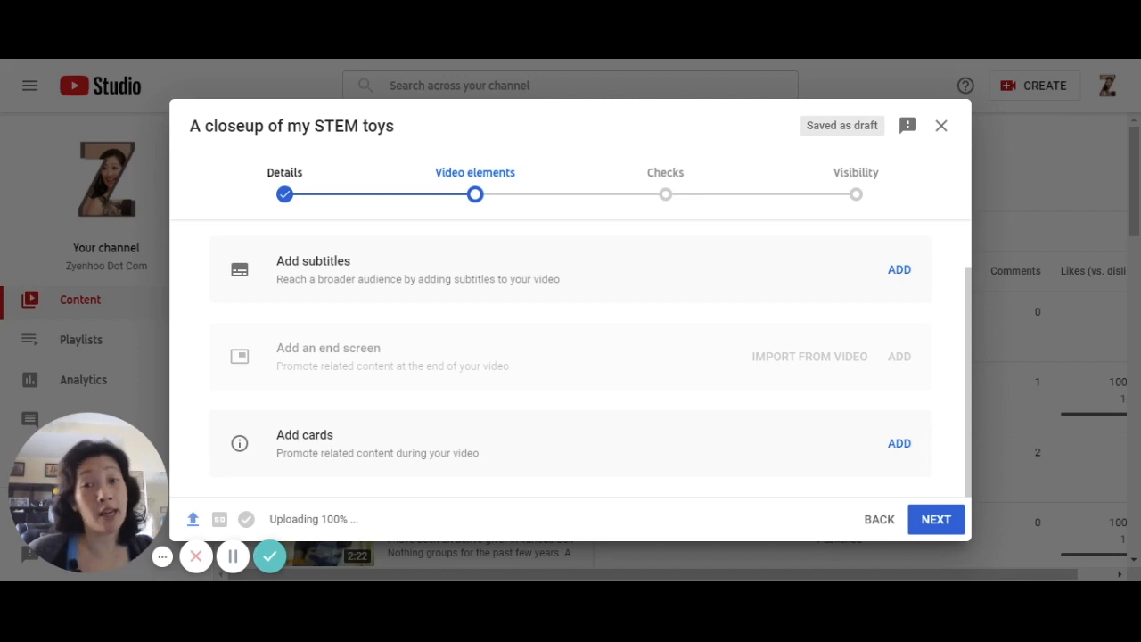
pyautogui.click(932, 521)
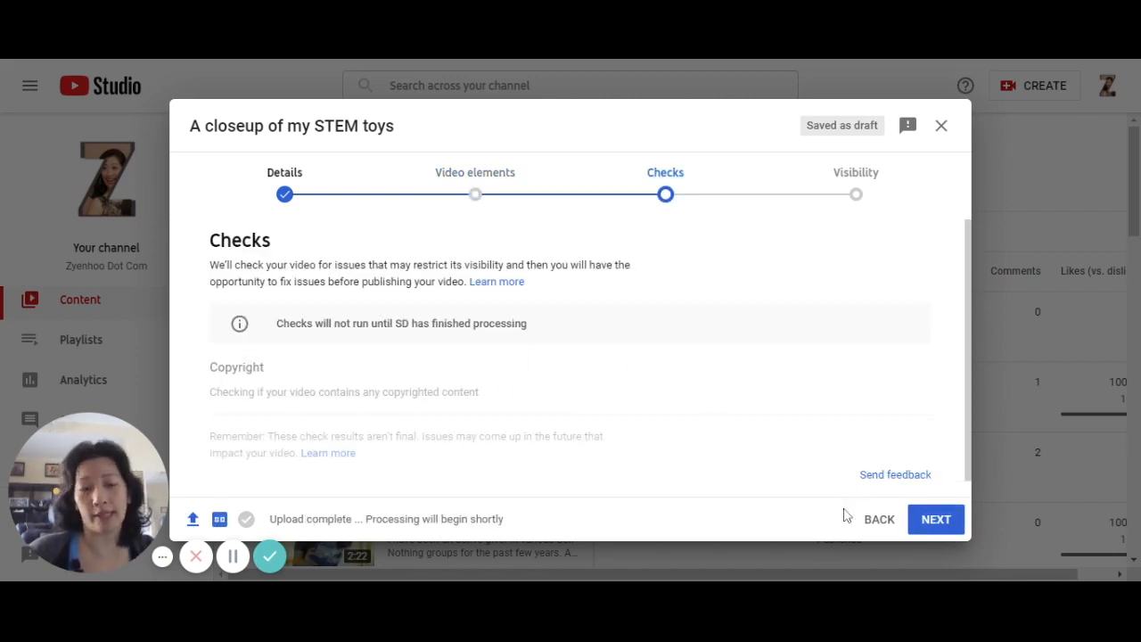
pyautogui.click(930, 520)
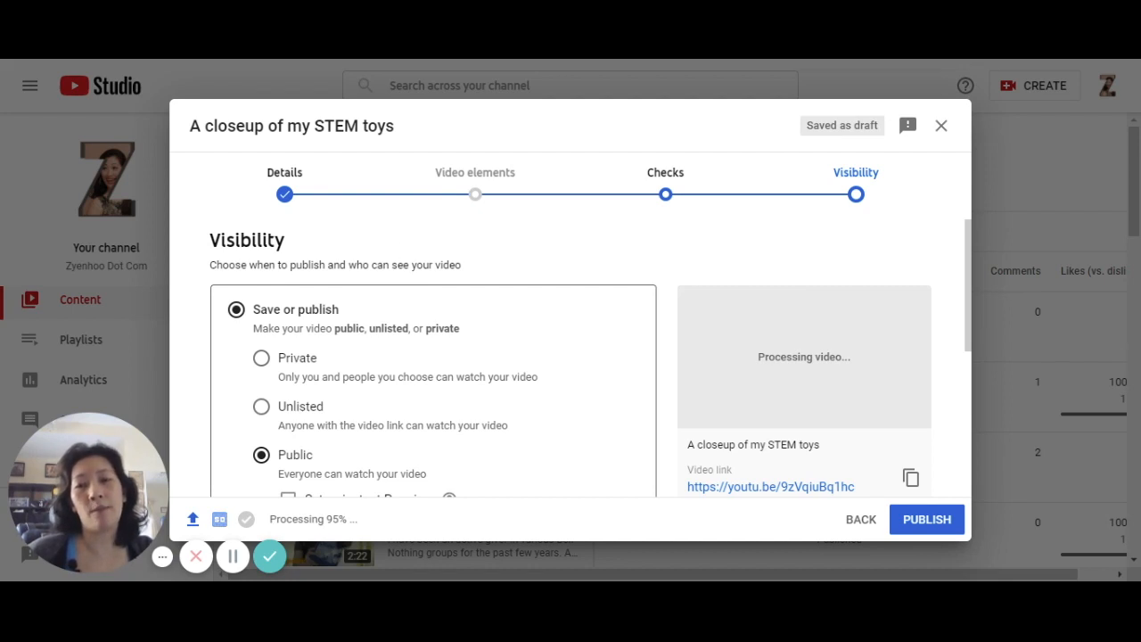
pyautogui.scroll(-1, 289, 313)
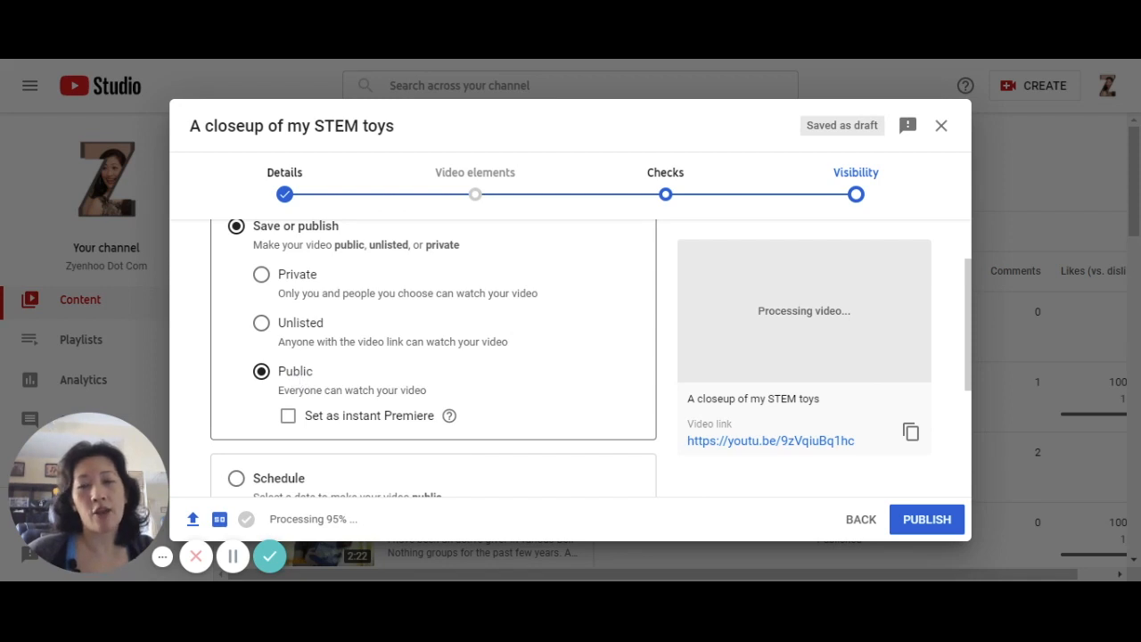
pyautogui.scroll(-1, 295, 379)
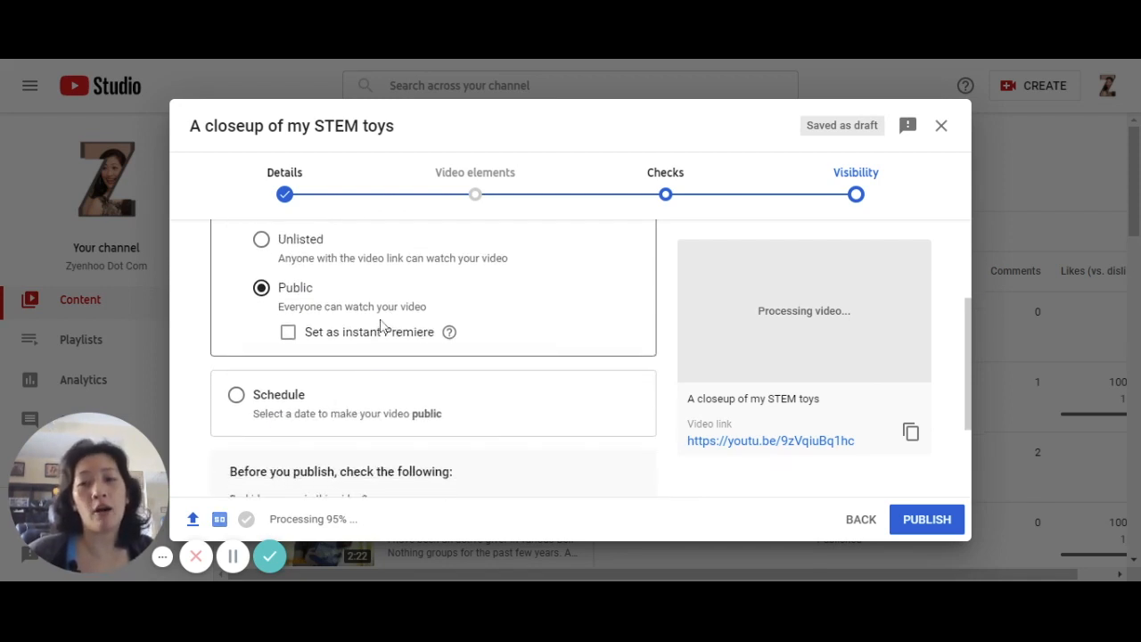
# Set the video's visibility to Private and view the private sharing invitation form, closing it without adding invitees
pyautogui.scroll(2, 382, 326)
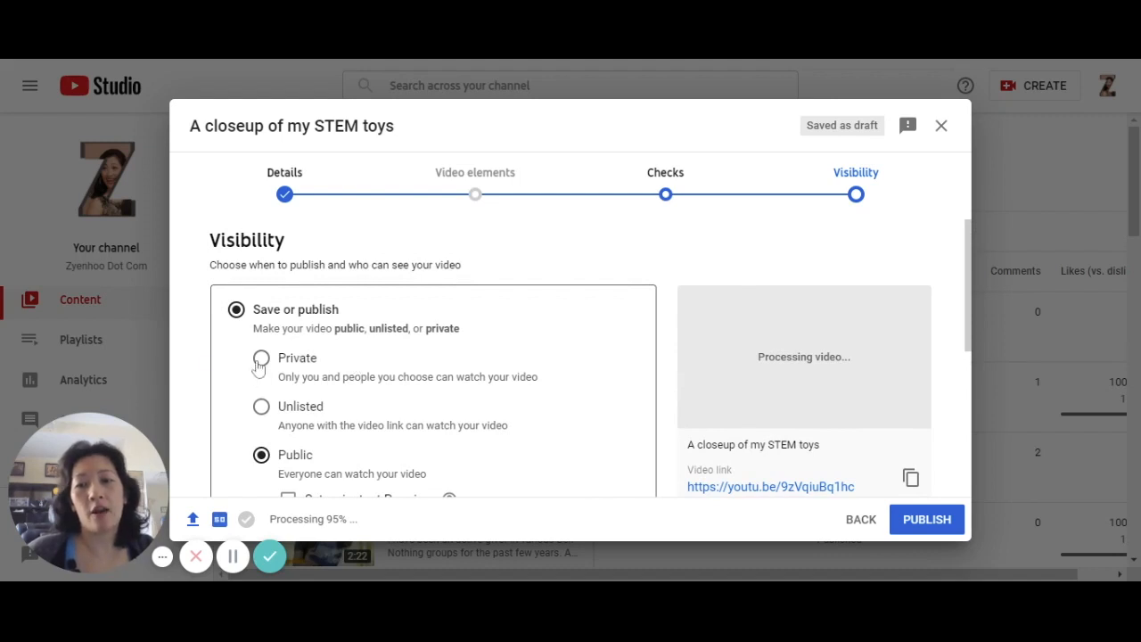
pyautogui.click(261, 358)
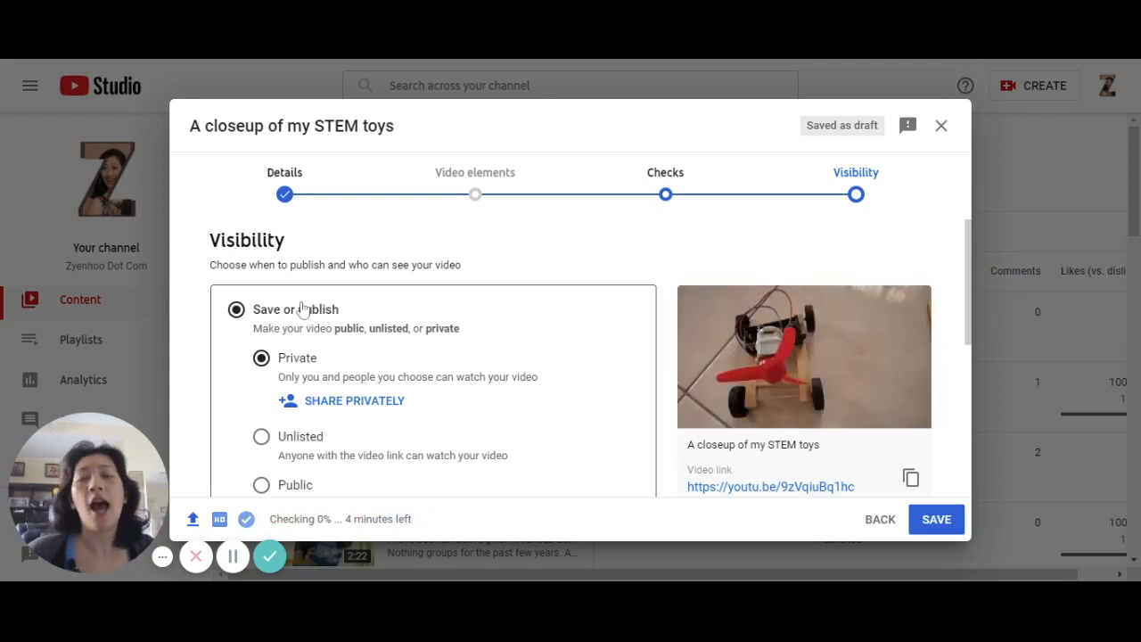
pyautogui.click(327, 403)
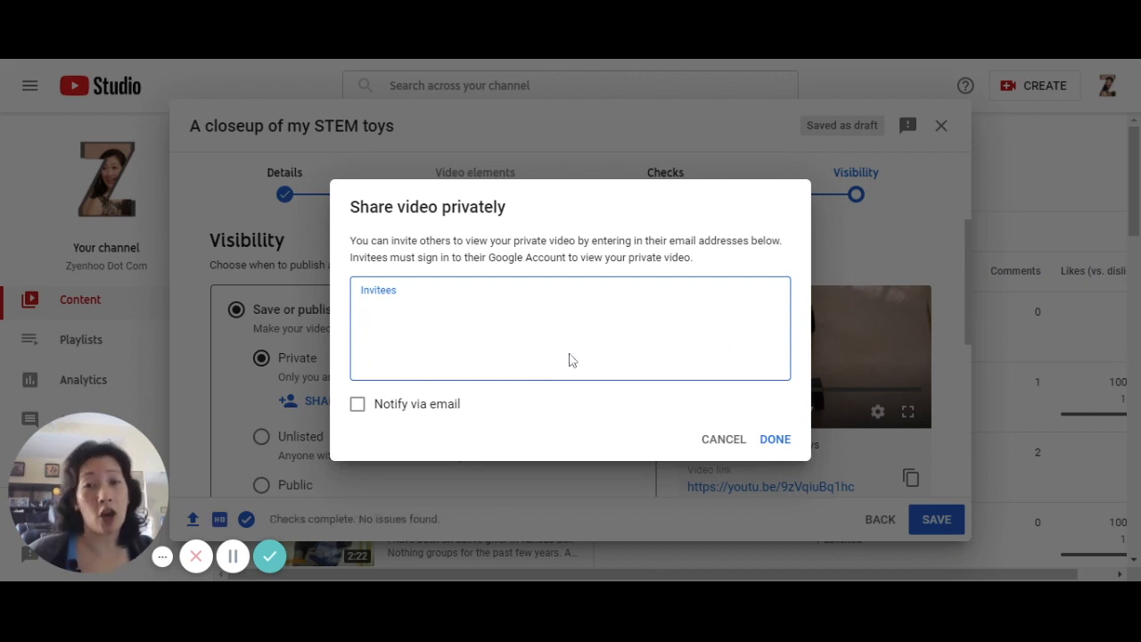
pyautogui.click(777, 438)
# Try the Unlisted and Public visibility options, turning the instant Premiere setting for Public on and off again
pyautogui.scroll(-1, 312, 379)
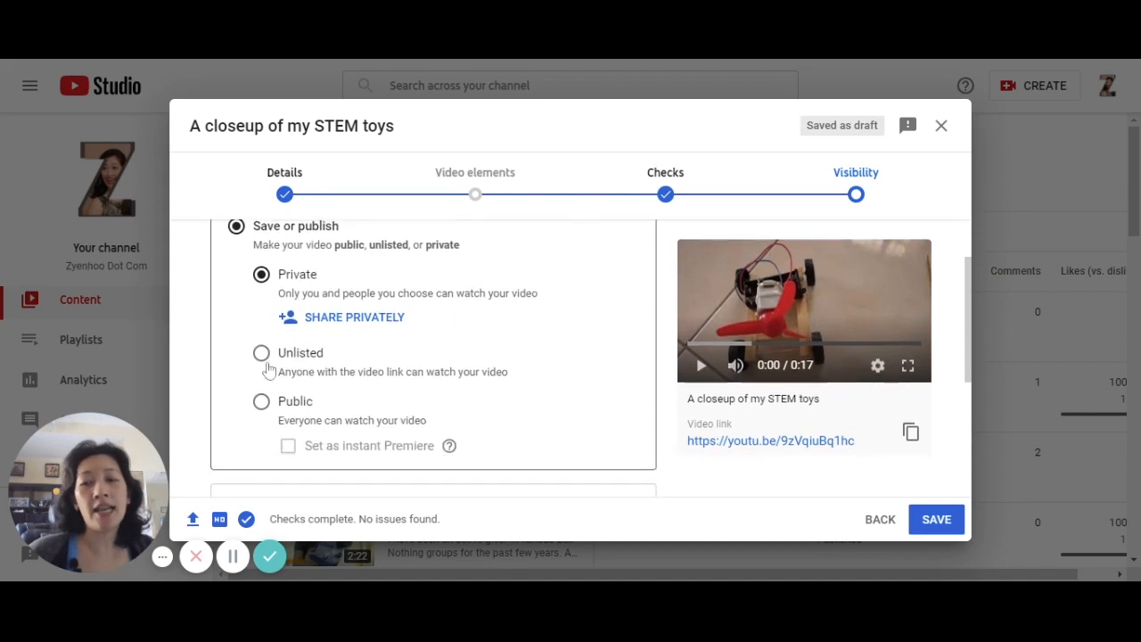
pyautogui.click(261, 354)
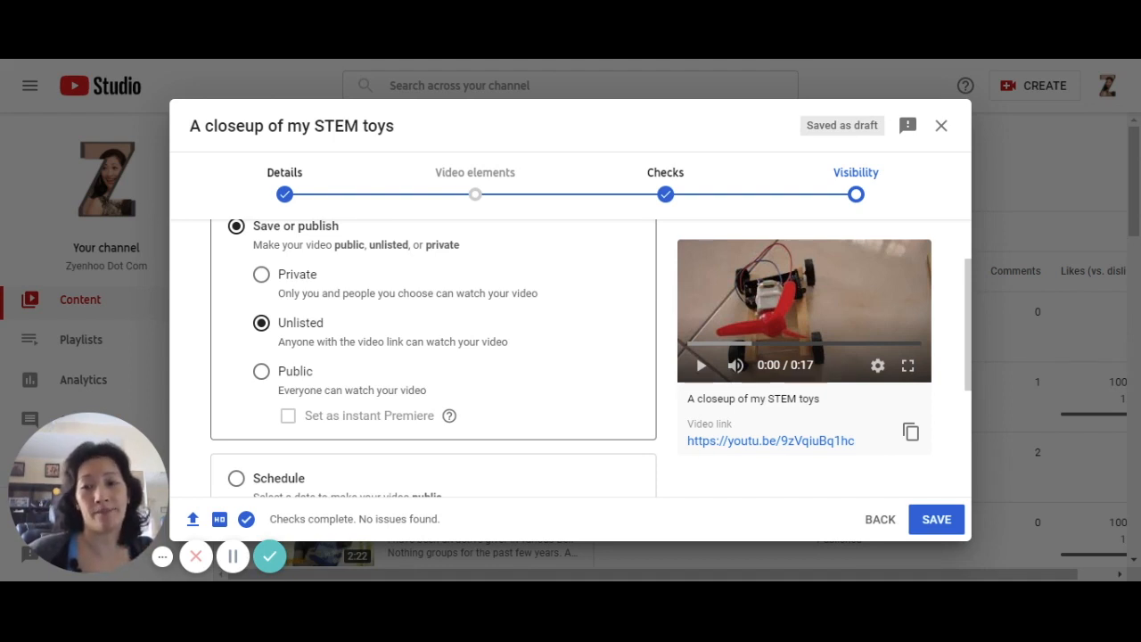
pyautogui.click(262, 373)
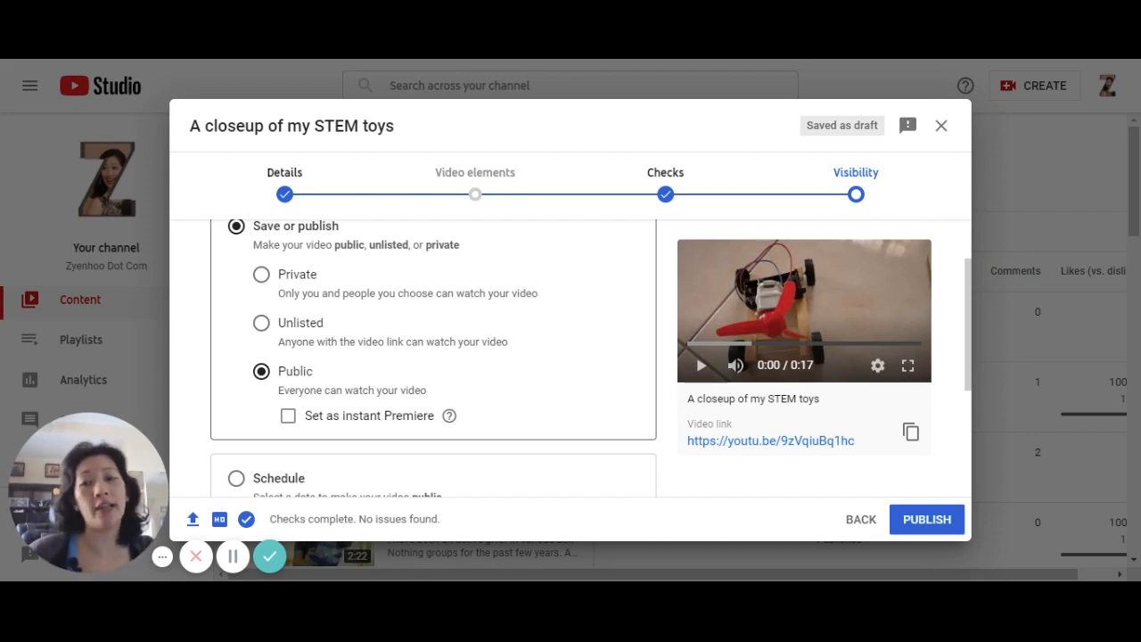
pyautogui.click(288, 419)
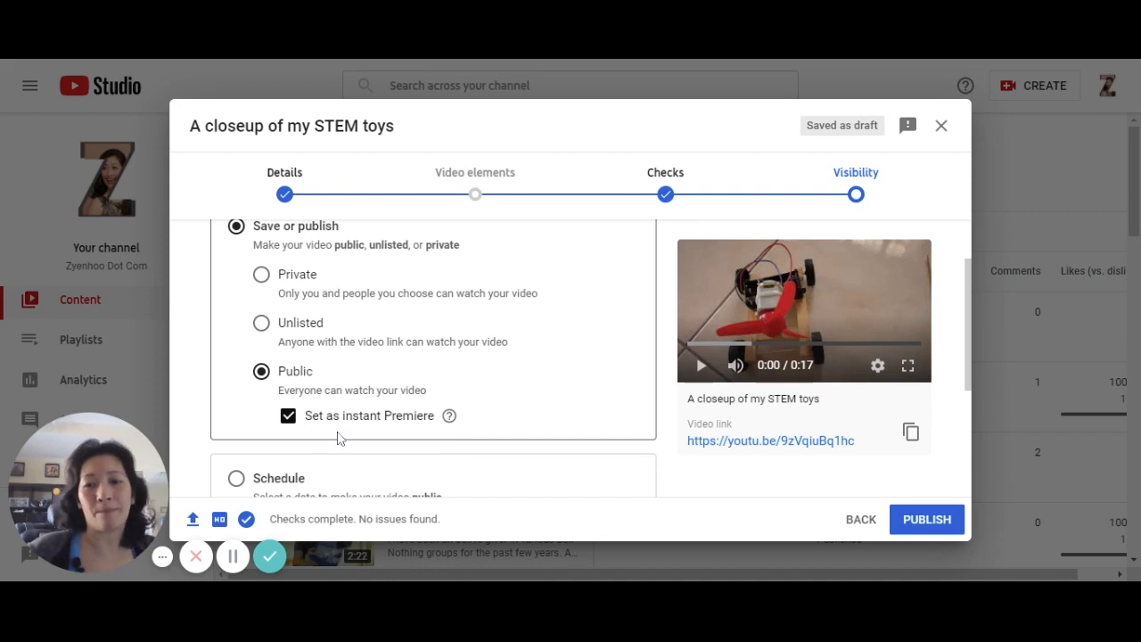
pyautogui.click(288, 419)
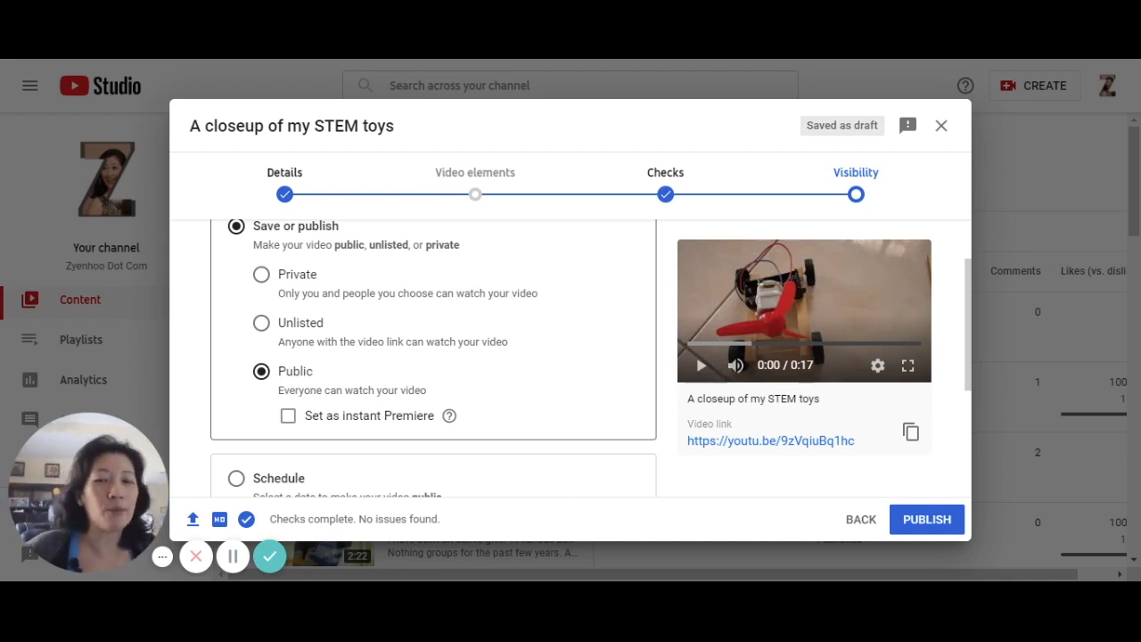
# Try scheduled publishing for the video and look over the date and time choices without picking new ones
pyautogui.scroll(-1, 327, 409)
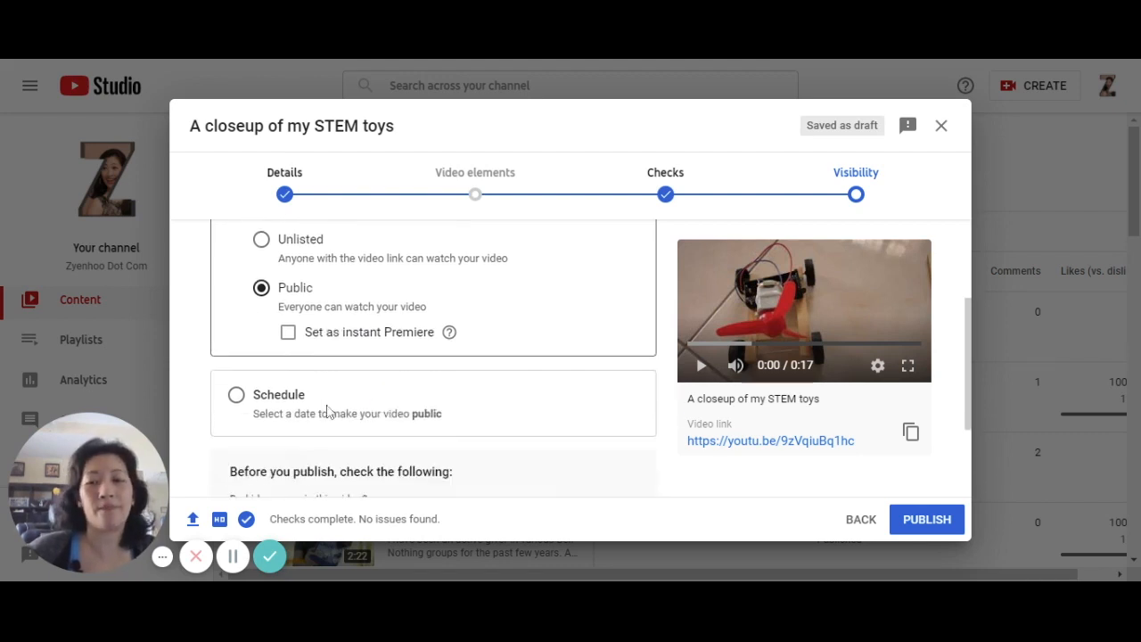
pyautogui.click(236, 394)
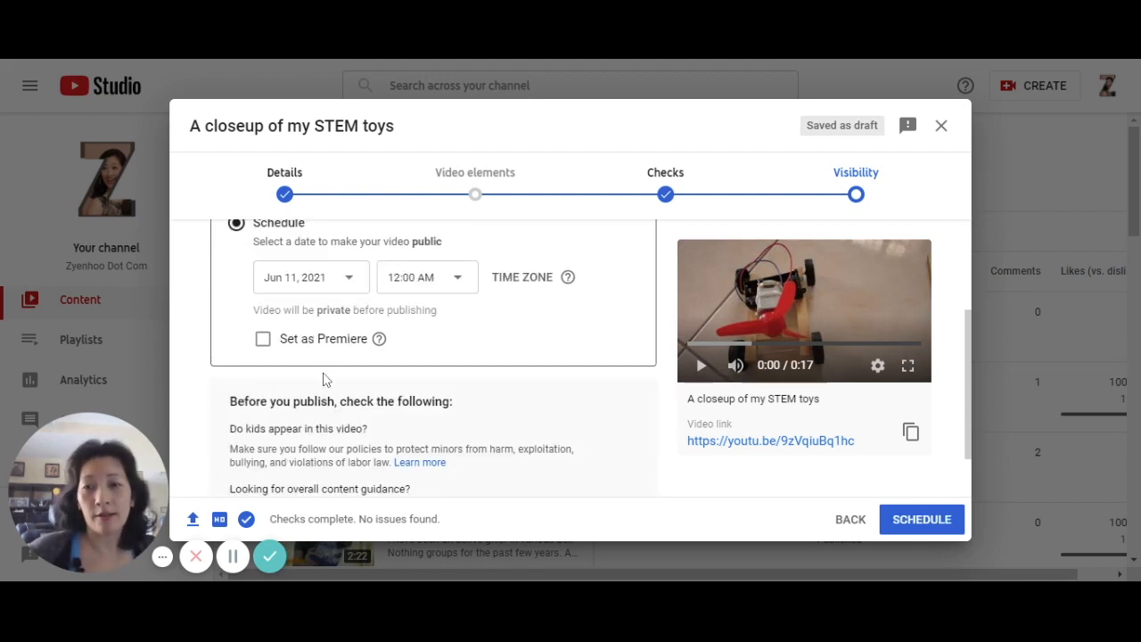
pyautogui.scroll(2, 223, 321)
pyautogui.scroll(-1, 202, 383)
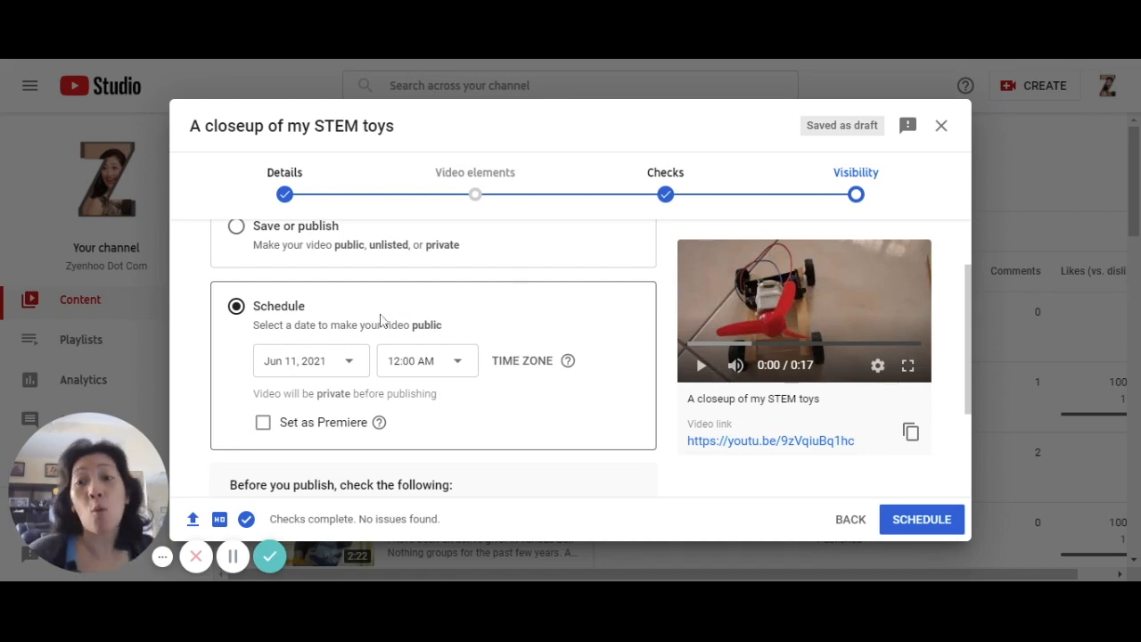
pyautogui.click(352, 373)
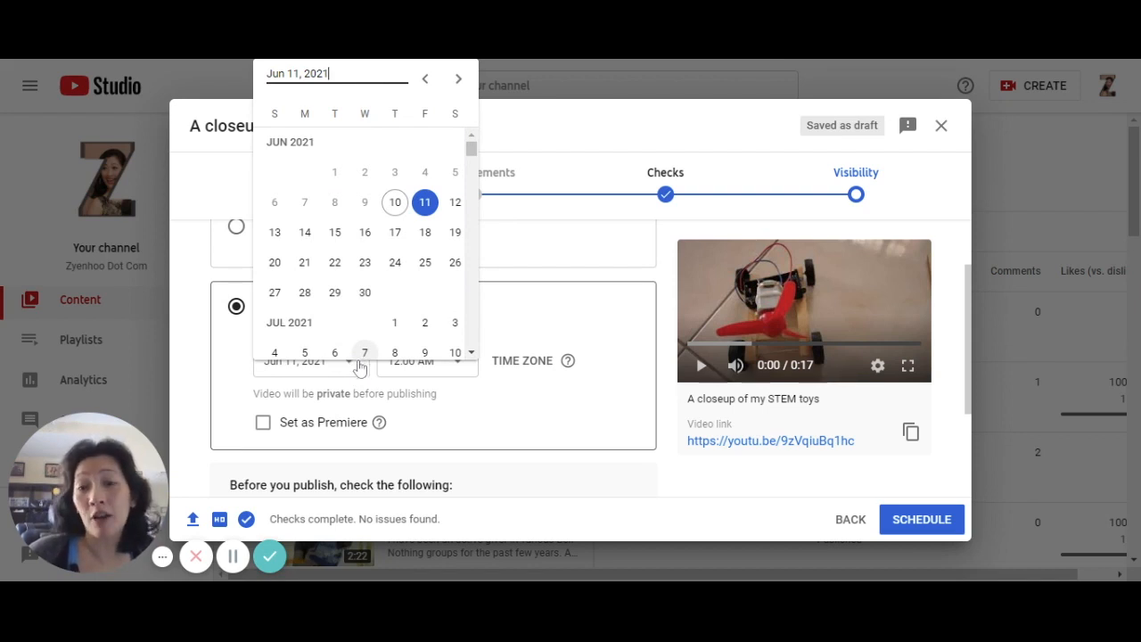
pyautogui.click(362, 362)
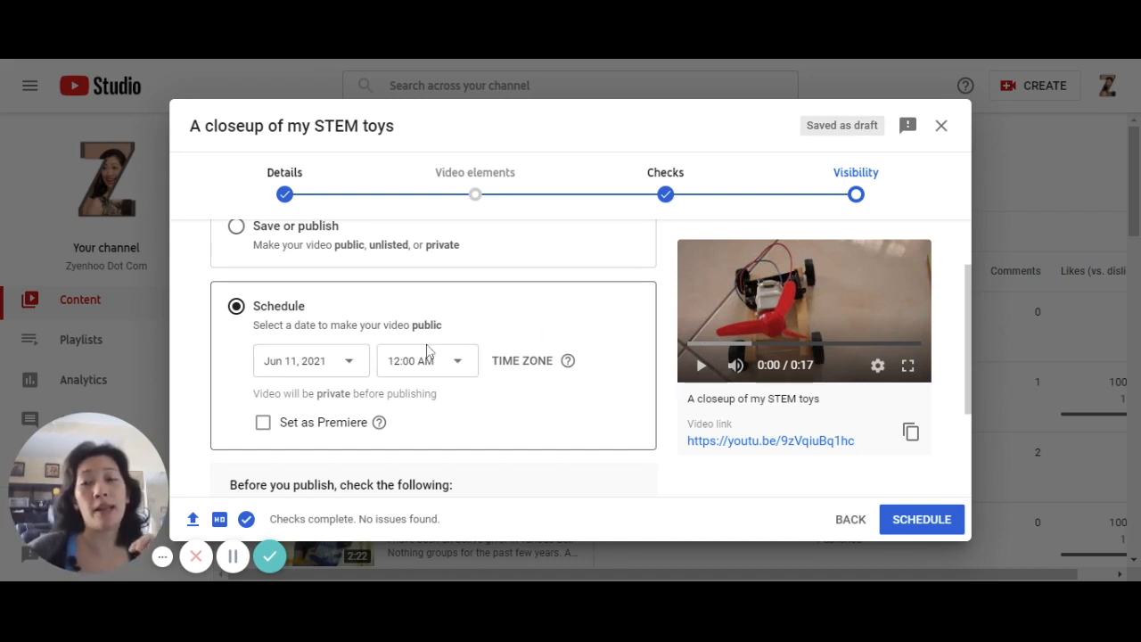
pyautogui.click(448, 370)
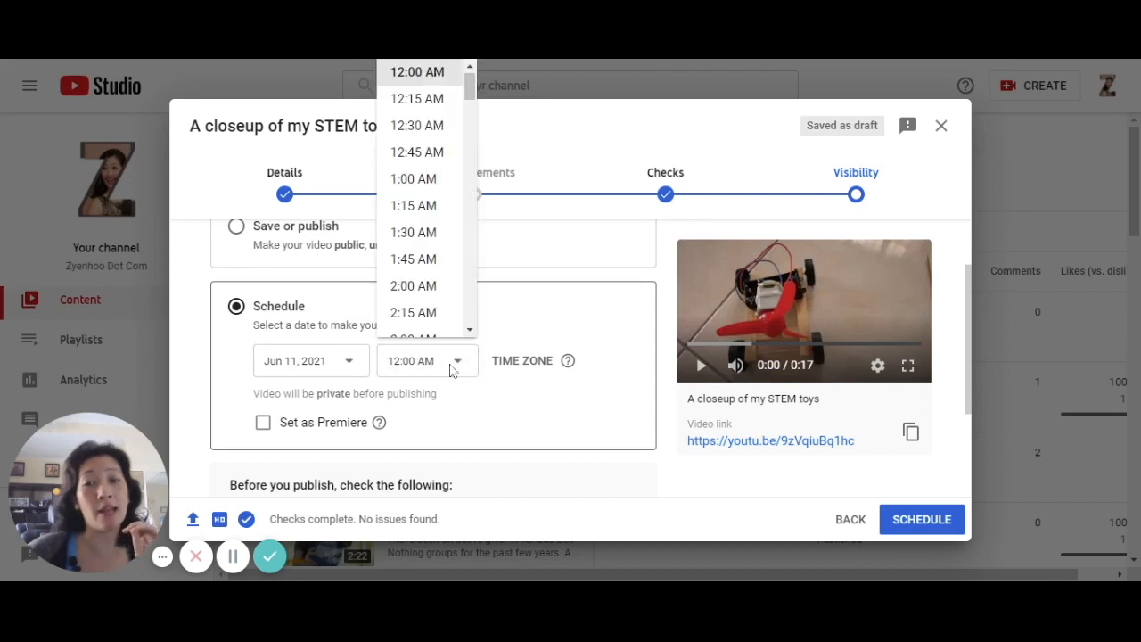
pyautogui.click(510, 410)
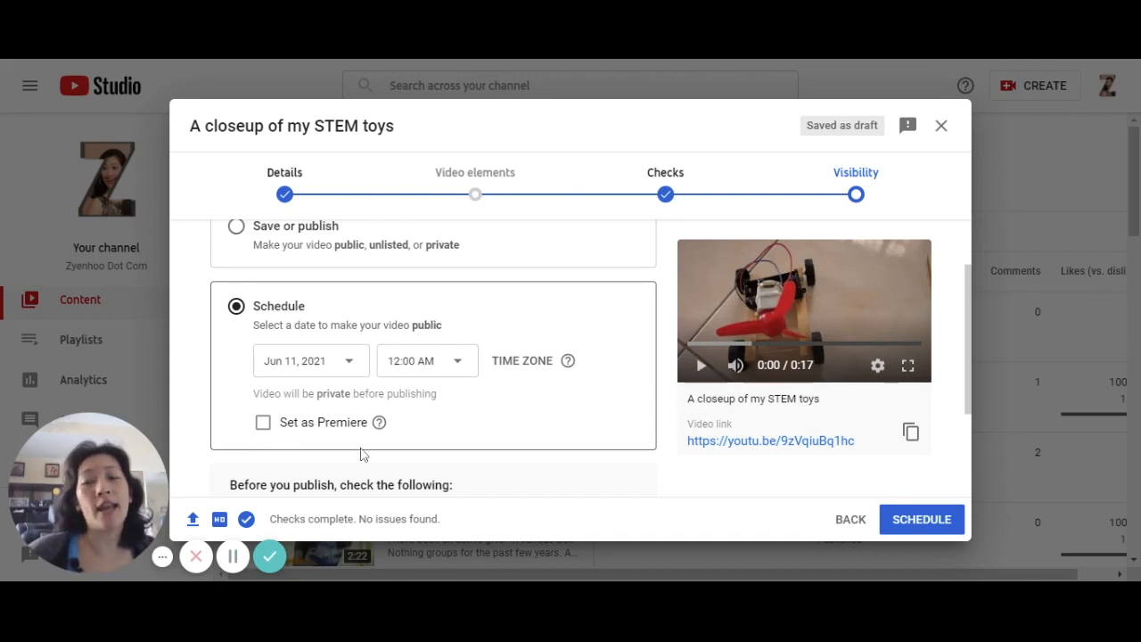
pyautogui.scroll(1, 414, 448)
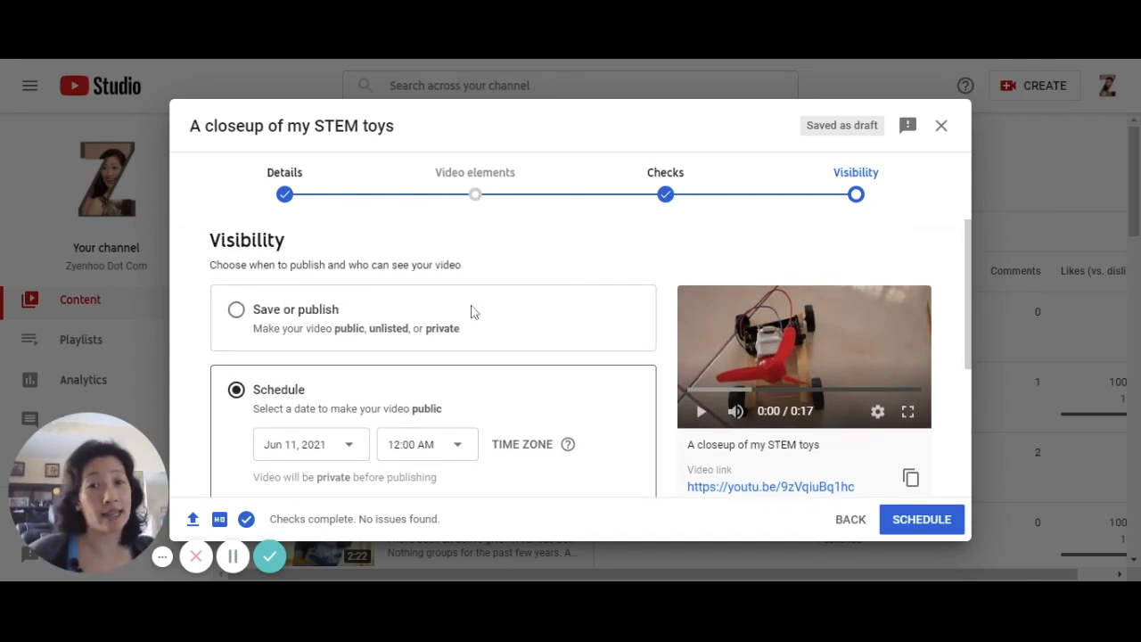
pyautogui.scroll(-1, 471, 323)
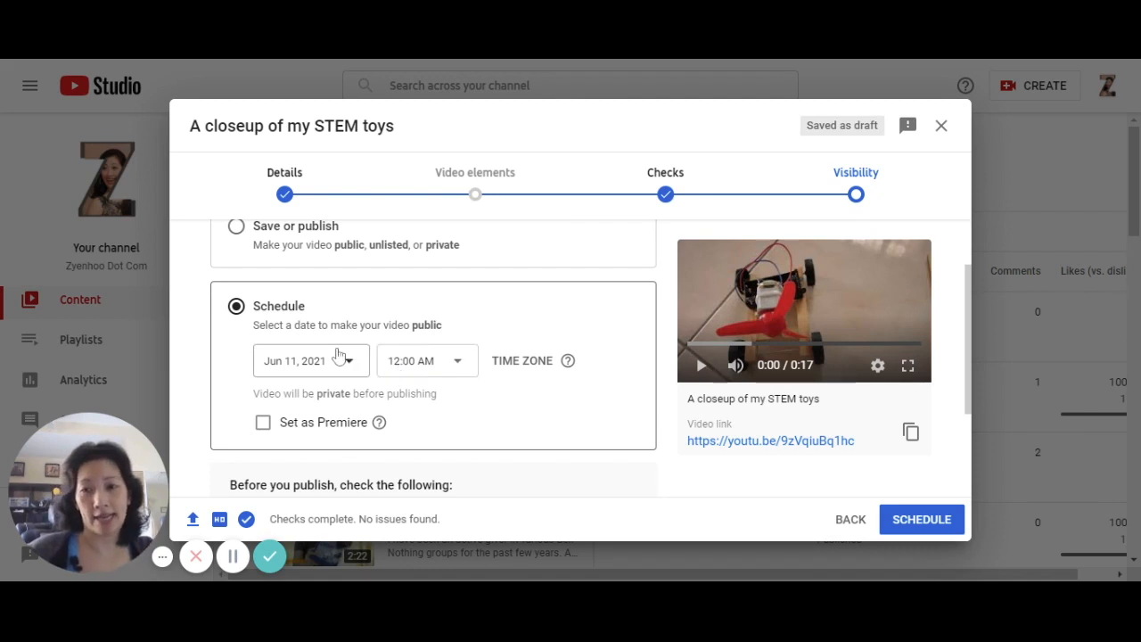
# Switch from scheduling back to Save or publish, set the visibility to Private and save the video
pyautogui.scroll(1, 268, 360)
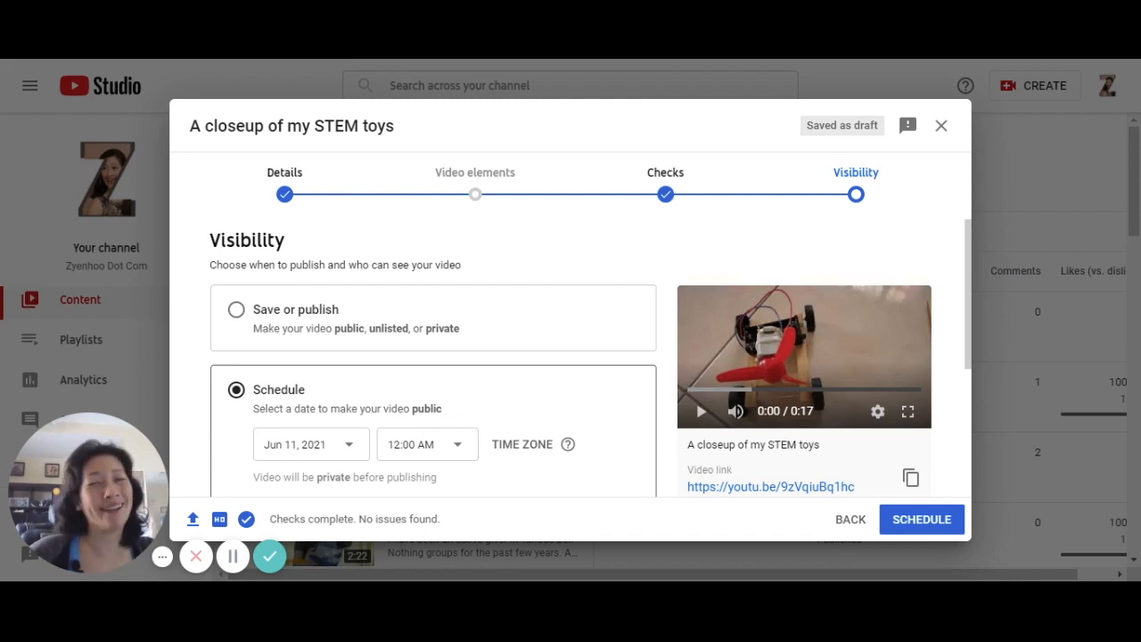
pyautogui.click(236, 312)
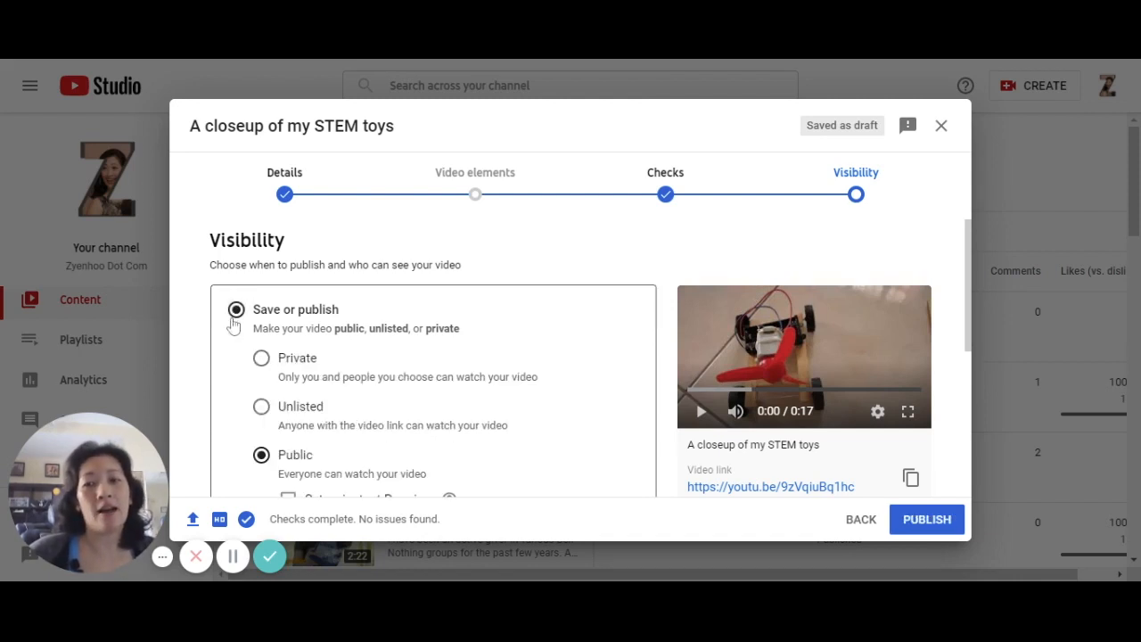
pyautogui.scroll(-1, 234, 326)
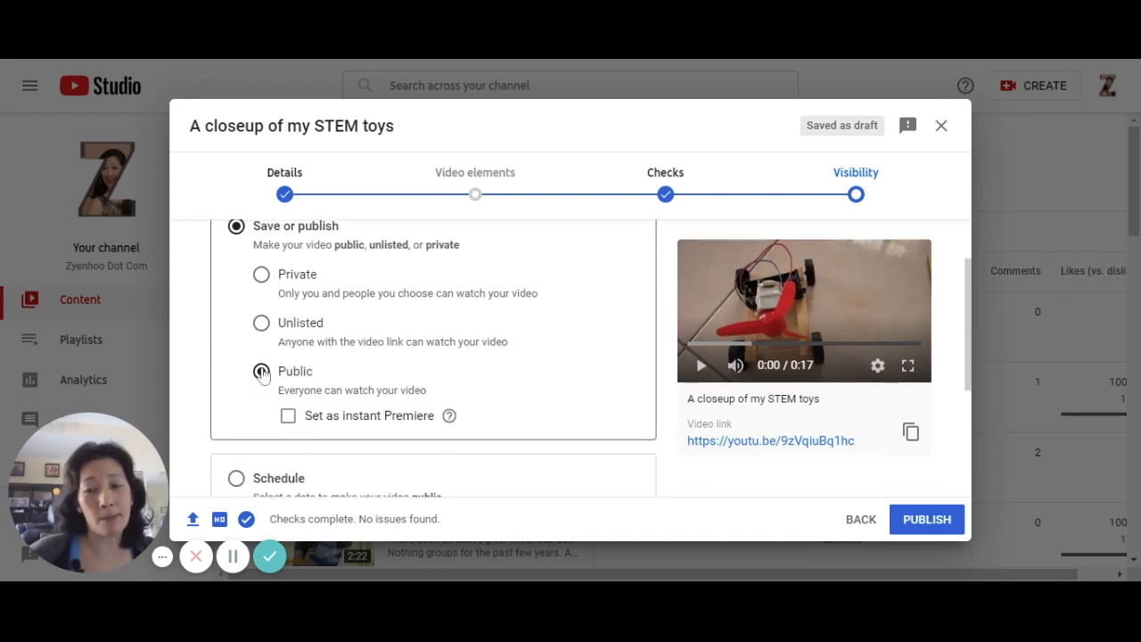
pyautogui.scroll(-1, 238, 395)
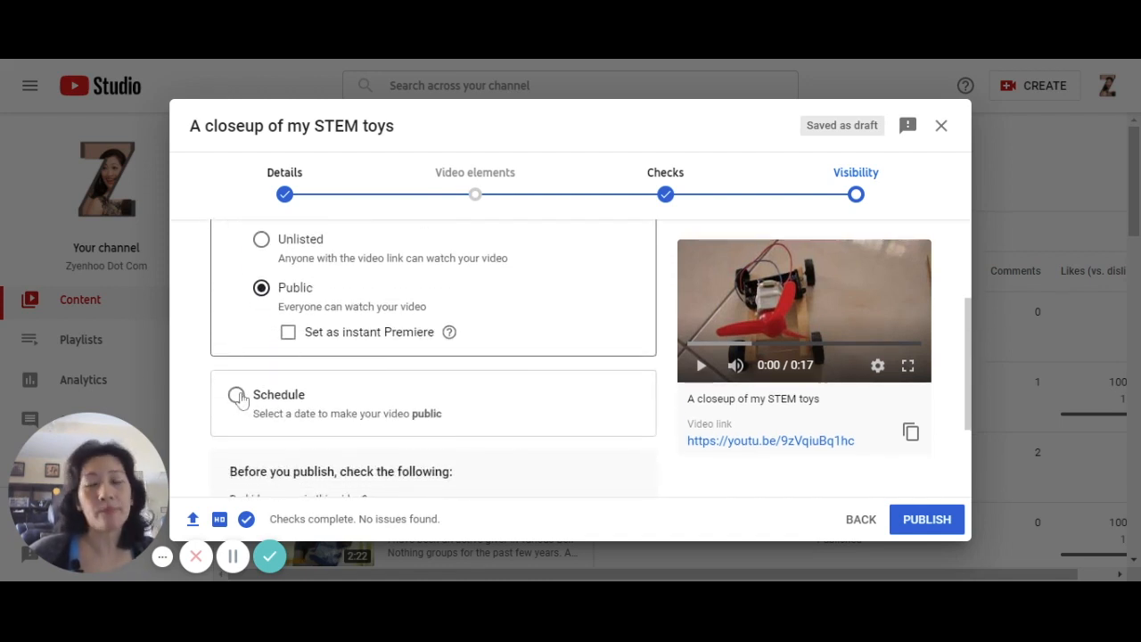
pyautogui.scroll(1, 241, 399)
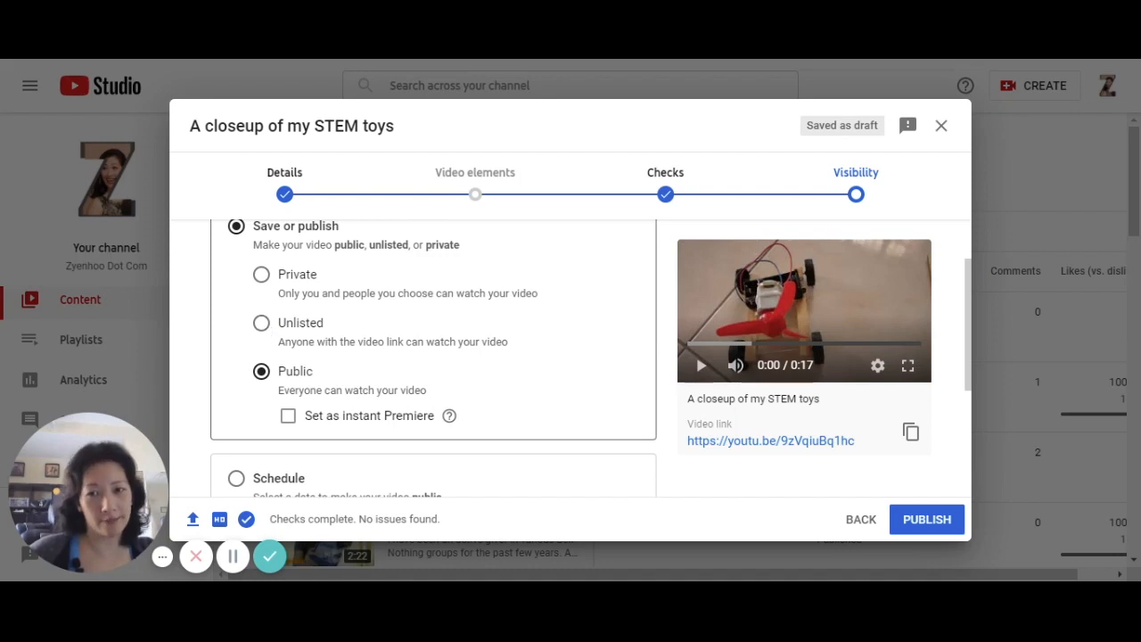
pyautogui.click(261, 274)
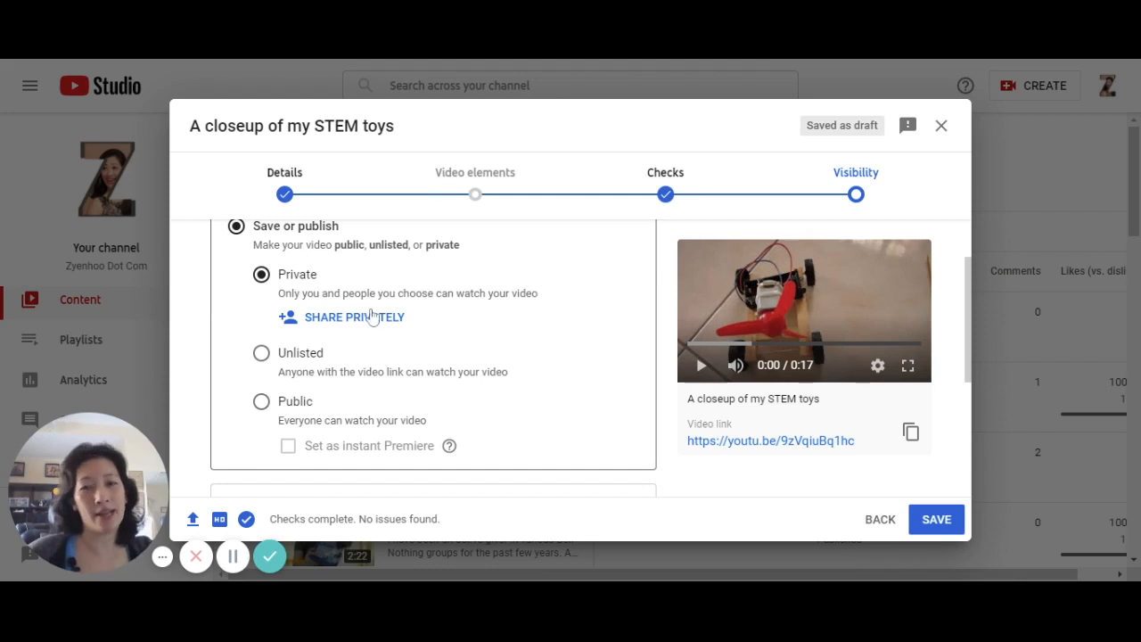
pyautogui.click(933, 523)
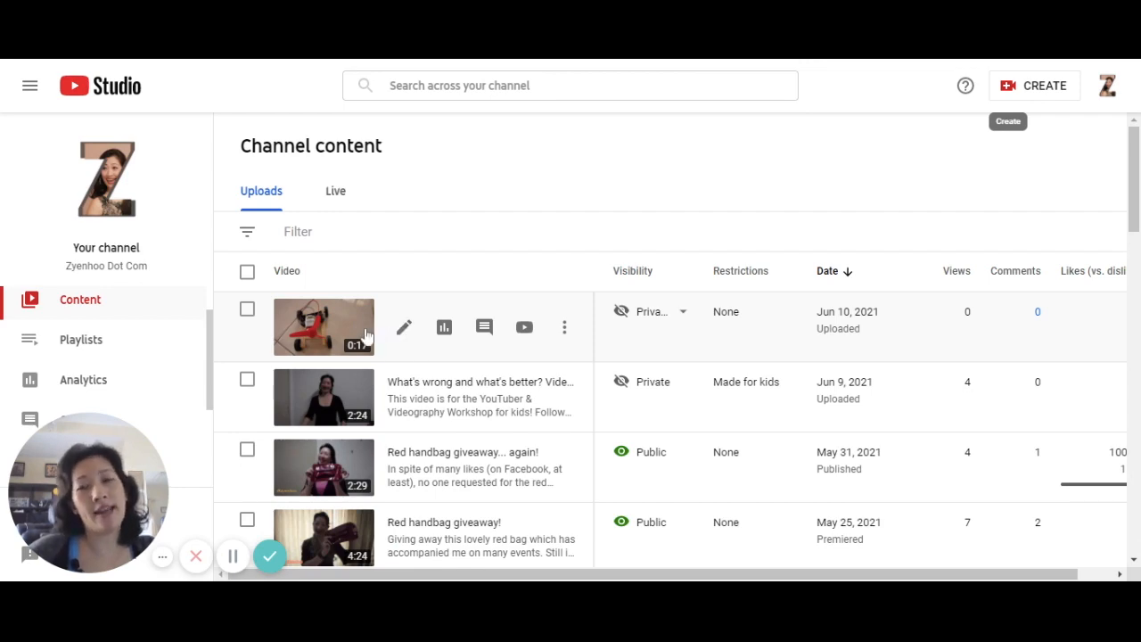
# Open the newly uploaded STEM toys video's details for editing from the channel content list
pyautogui.scroll(-8, 363, 328)
pyautogui.scroll(10, 352, 339)
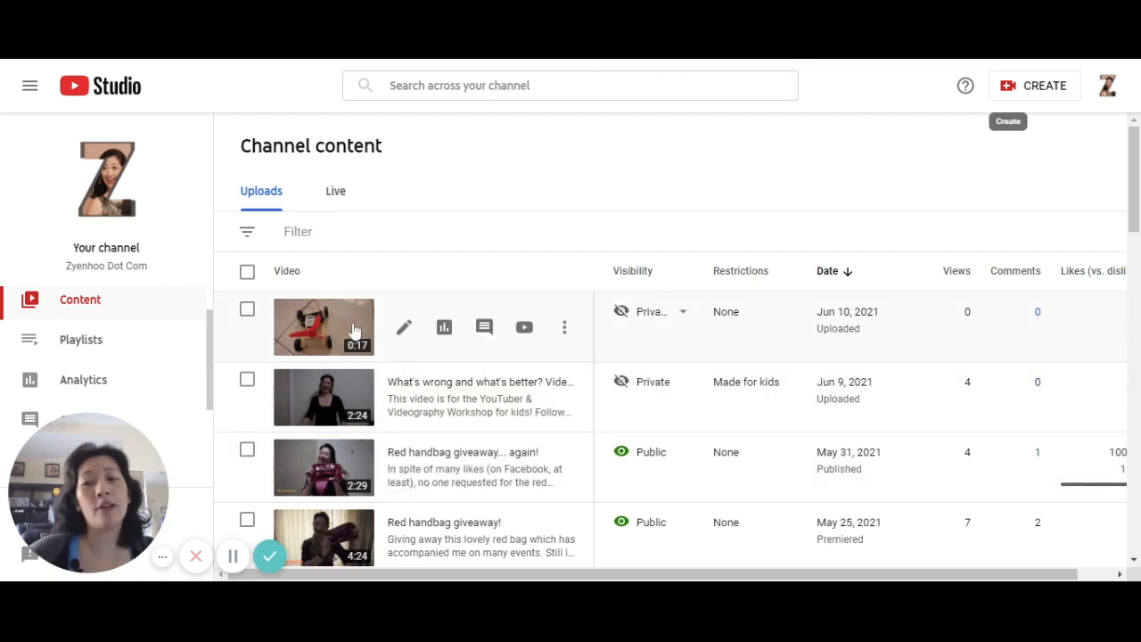
pyautogui.click(404, 330)
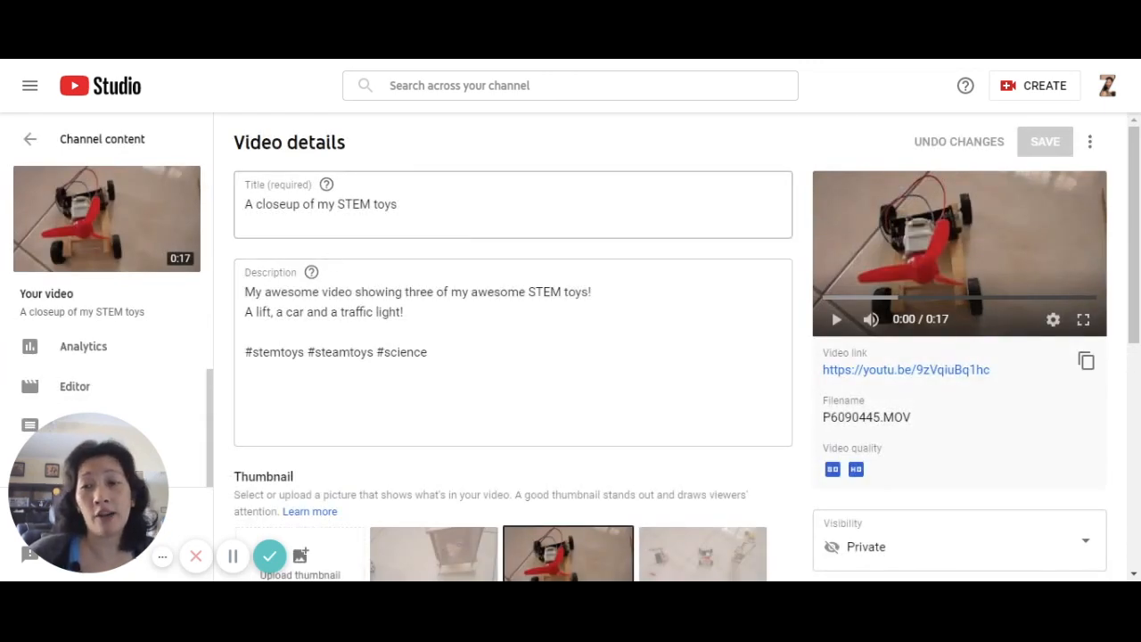
pyautogui.click(424, 206)
pyautogui.click(432, 355)
# Change the video's thumbnail to the suggested picture showing all three toys together
pyautogui.scroll(-2, 432, 355)
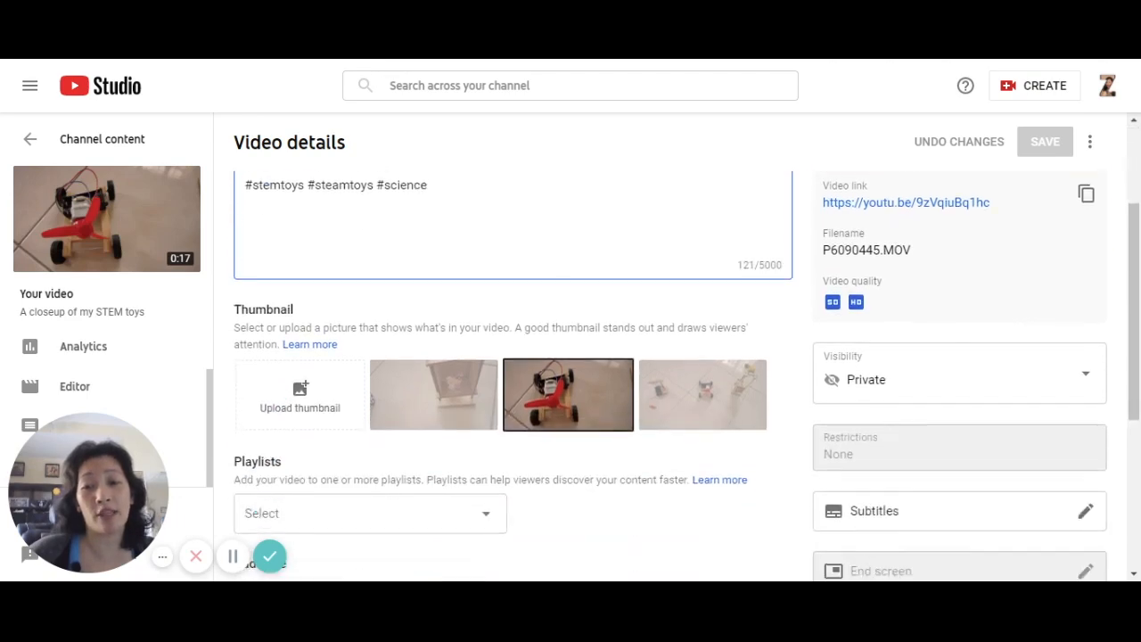
pyautogui.scroll(-1, 567, 336)
pyautogui.click(421, 320)
pyautogui.click(536, 320)
pyautogui.click(687, 318)
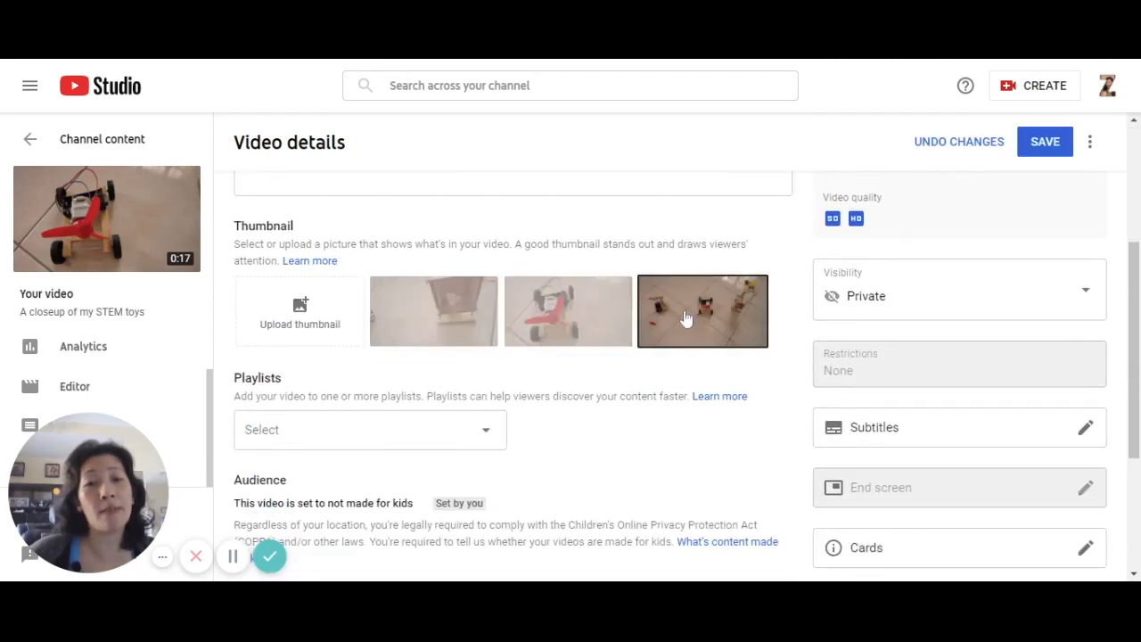
pyautogui.scroll(3, 1010, 253)
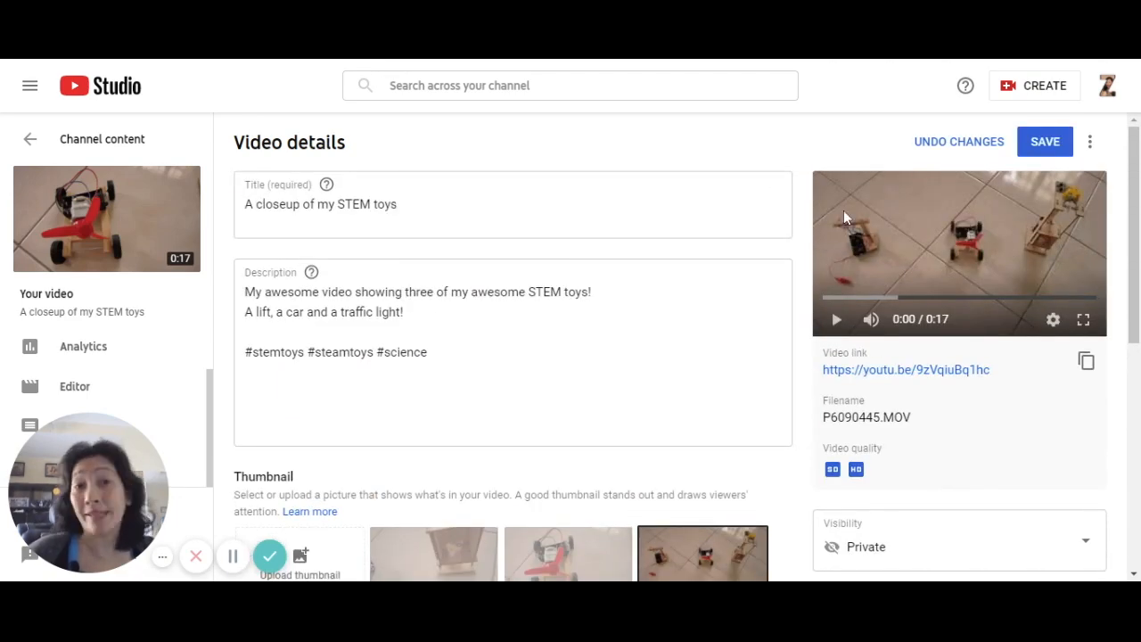
# Look over the playlist choices and the visibility options in the video details without changing them
pyautogui.scroll(-4, 511, 273)
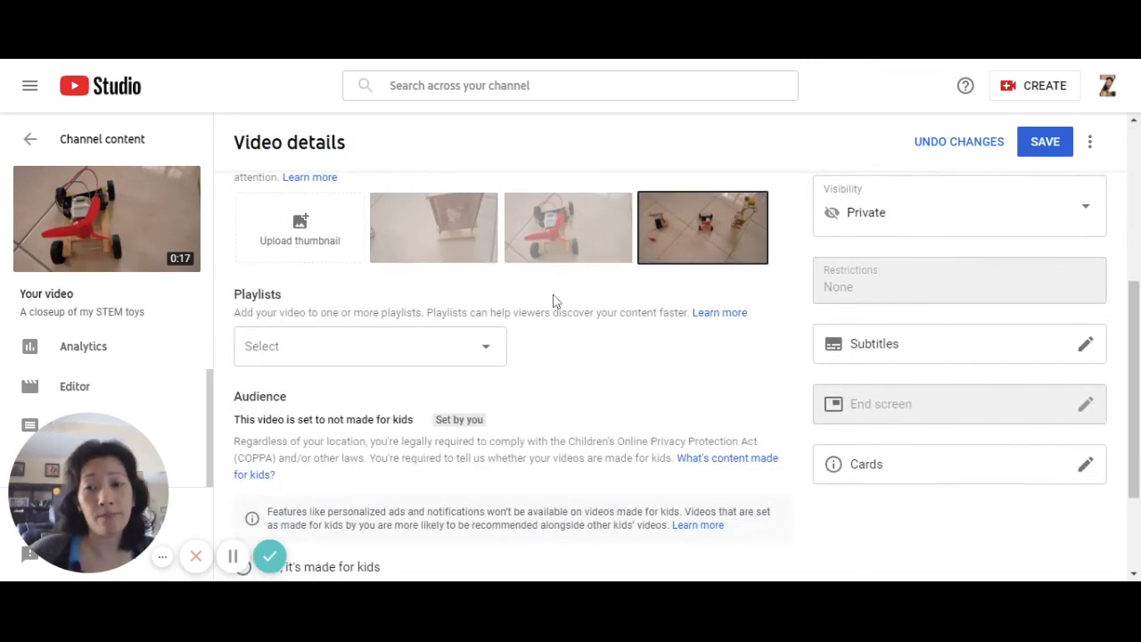
pyautogui.click(497, 354)
pyautogui.click(604, 353)
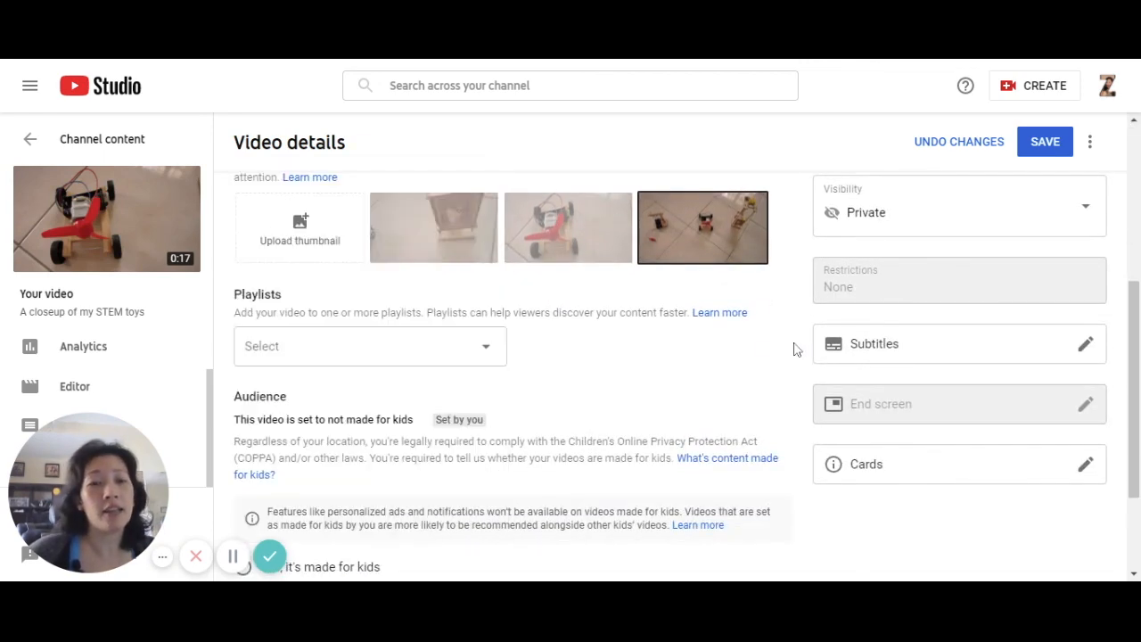
pyautogui.scroll(3, 803, 384)
pyautogui.scroll(-3, 891, 401)
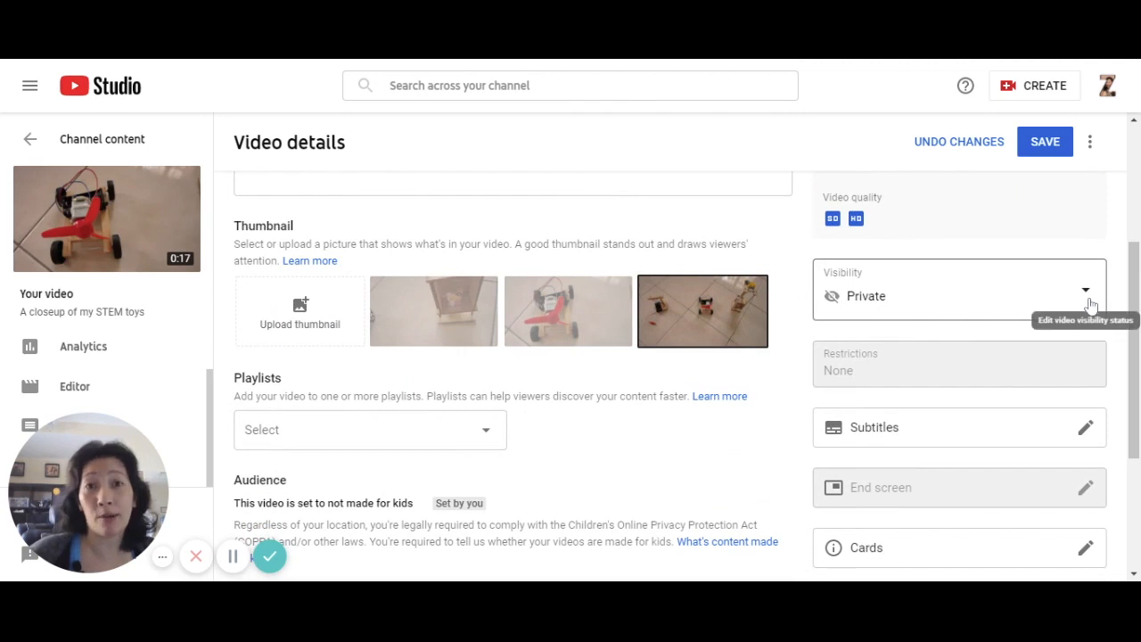
pyautogui.click(1089, 303)
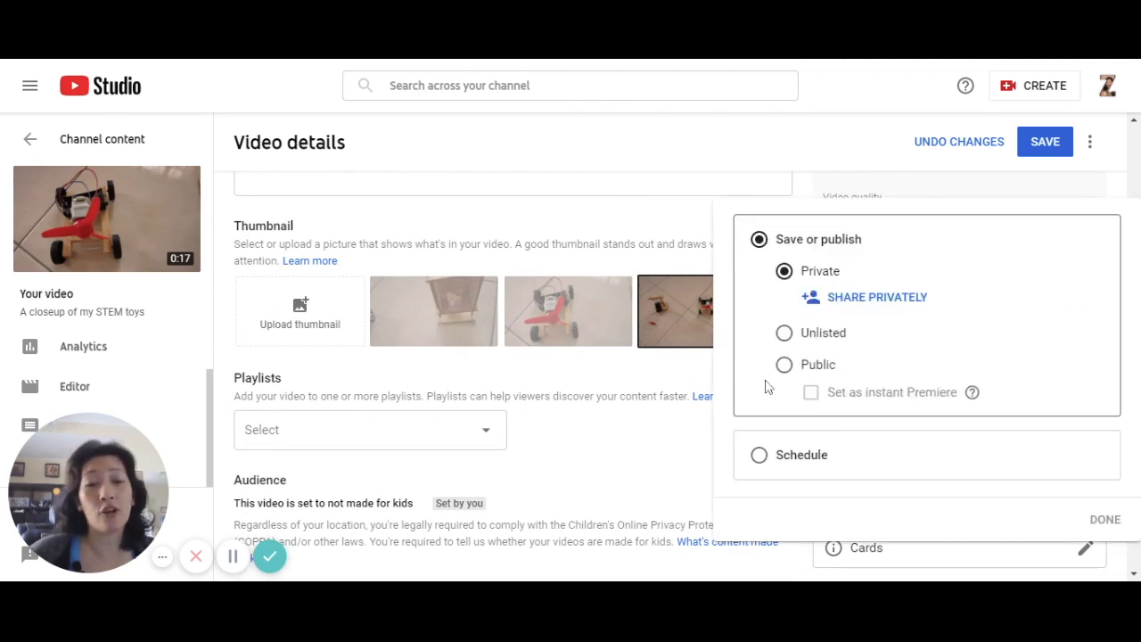
pyautogui.click(807, 192)
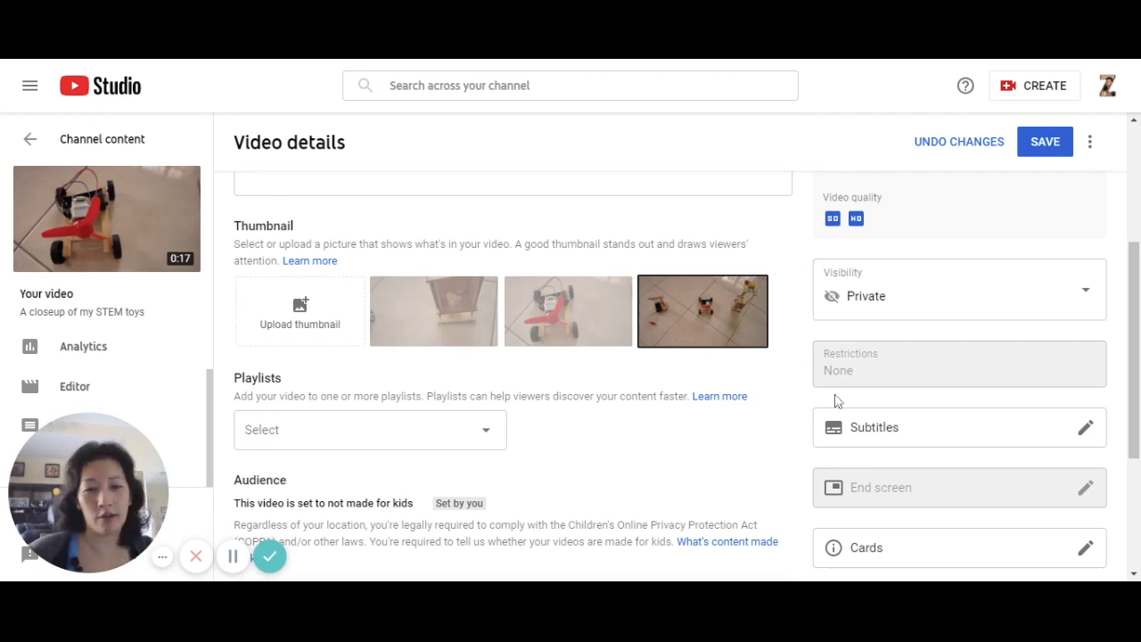
pyautogui.scroll(-1, 655, 419)
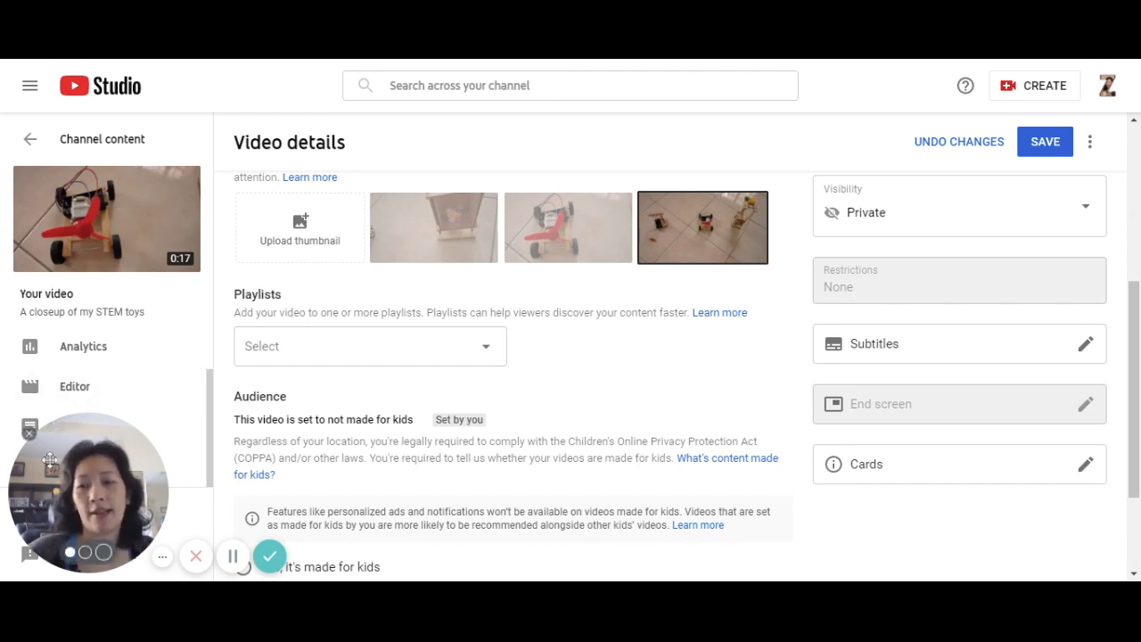
# Open the STEM toys video in the video editor and play its first few seconds
pyautogui.moveTo(50, 458); pyautogui.dragTo(338, 458)
pyautogui.scroll(1, 131, 450)
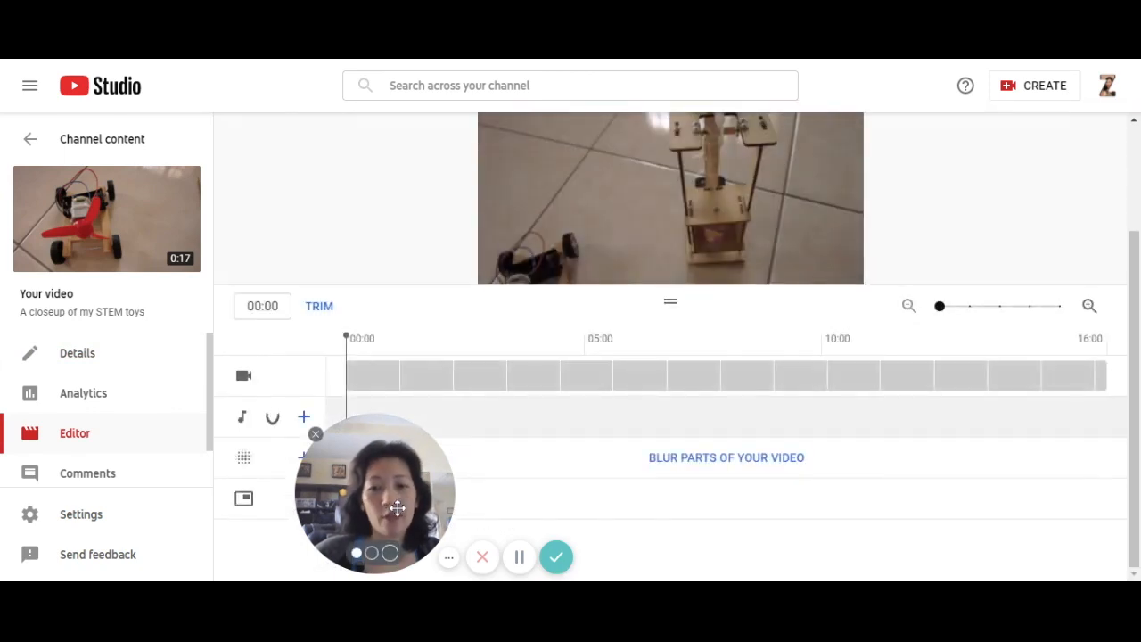
pyautogui.moveTo(398, 509); pyautogui.dragTo(112, 516)
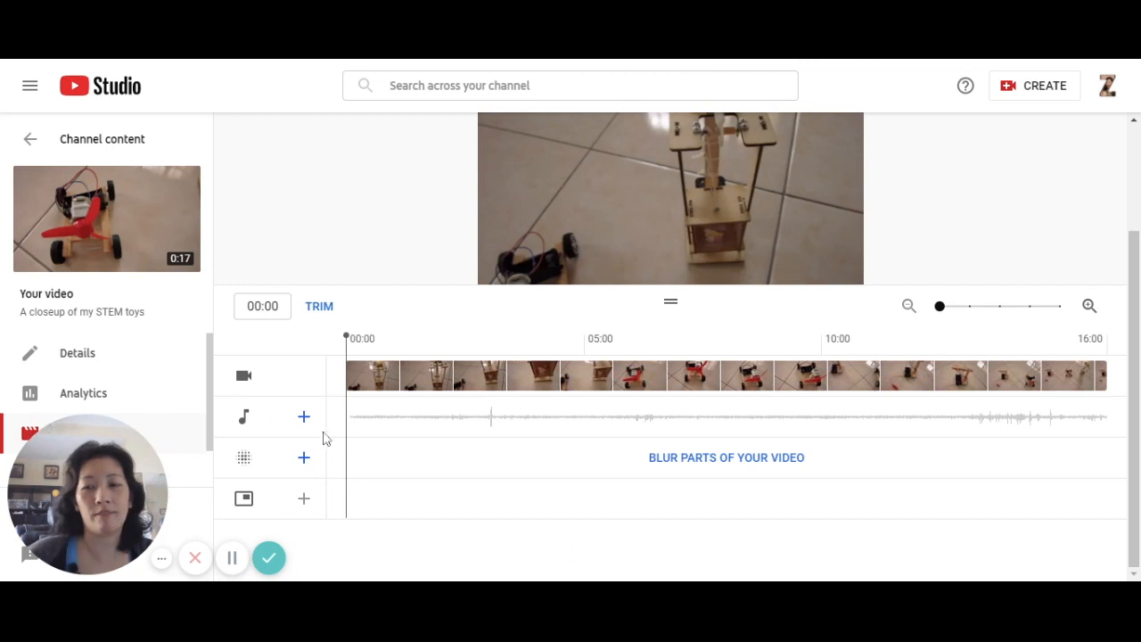
pyautogui.scroll(2, 412, 310)
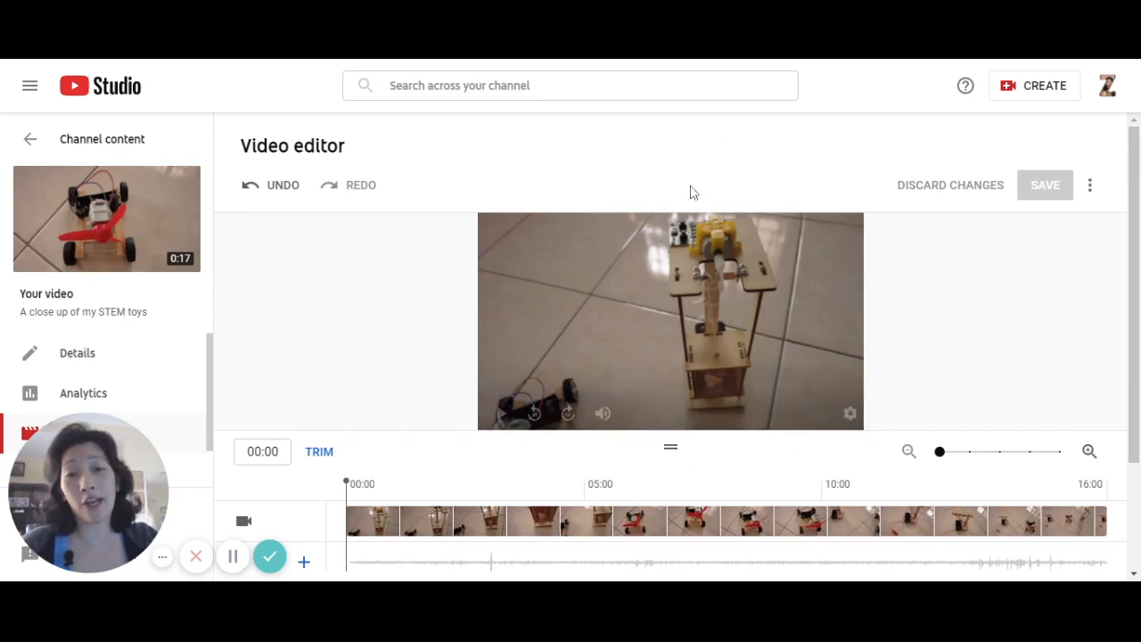
pyautogui.click(503, 414)
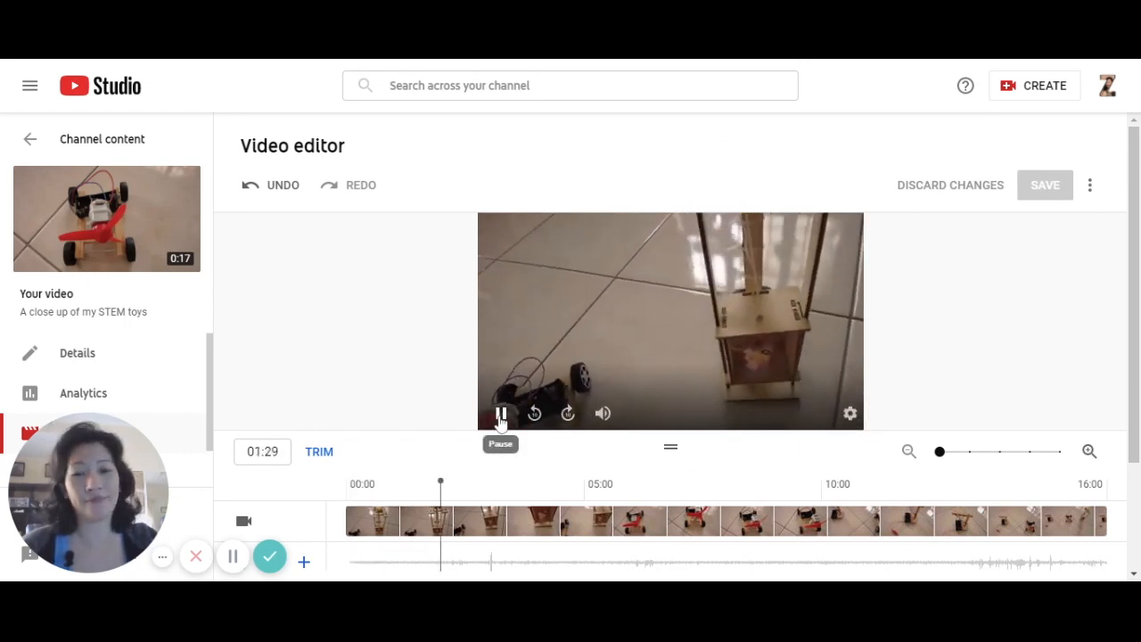
pyautogui.scroll(-2, 410, 372)
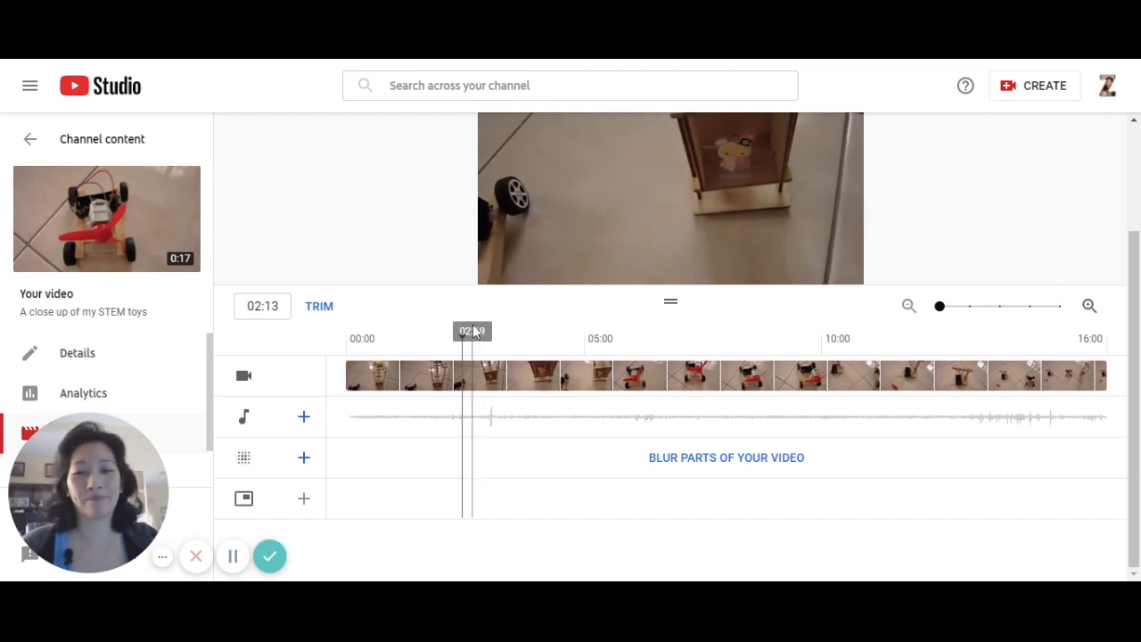
pyautogui.scroll(2, 437, 333)
pyautogui.scroll(-1, 439, 337)
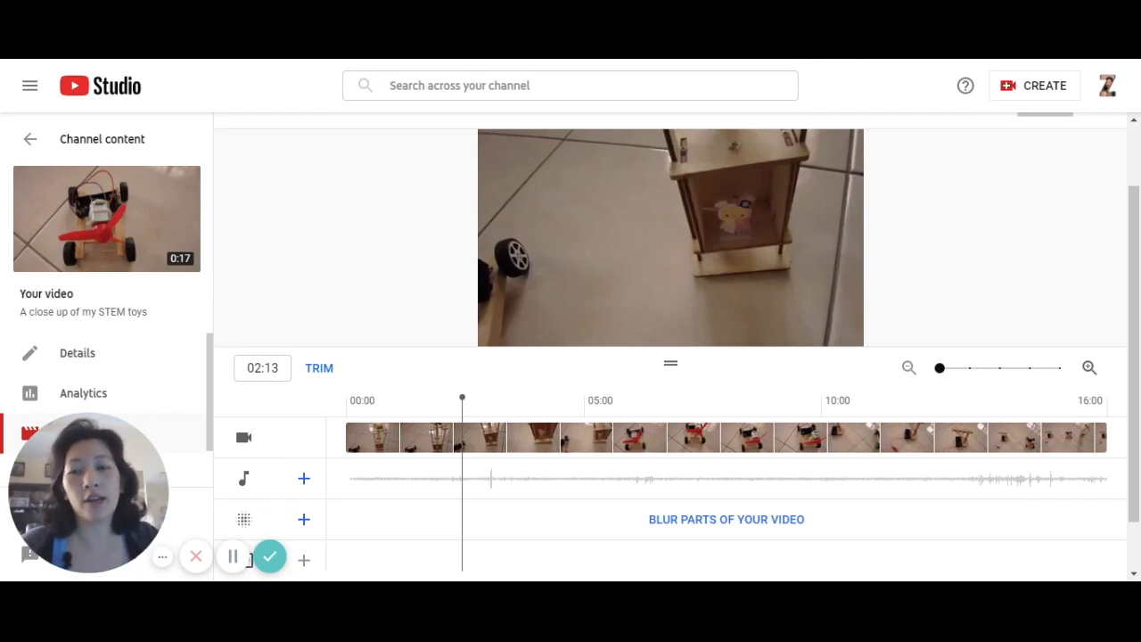
# Start trimming the video and cut a short section off both its beginning and its end
pyautogui.click(319, 367)
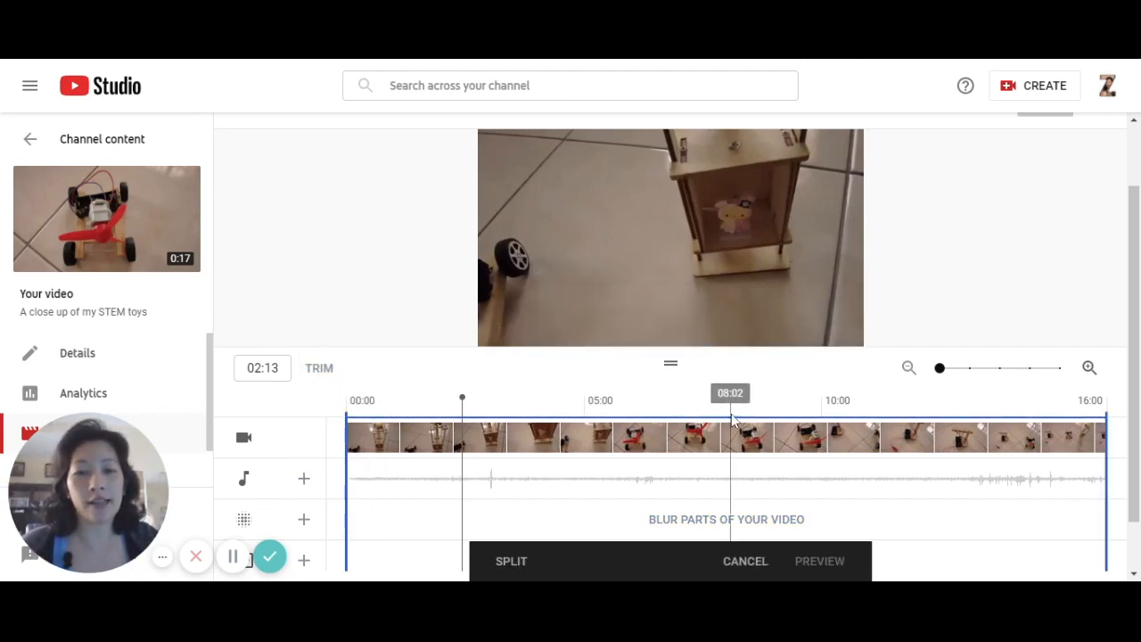
pyautogui.scroll(-2, 1058, 412)
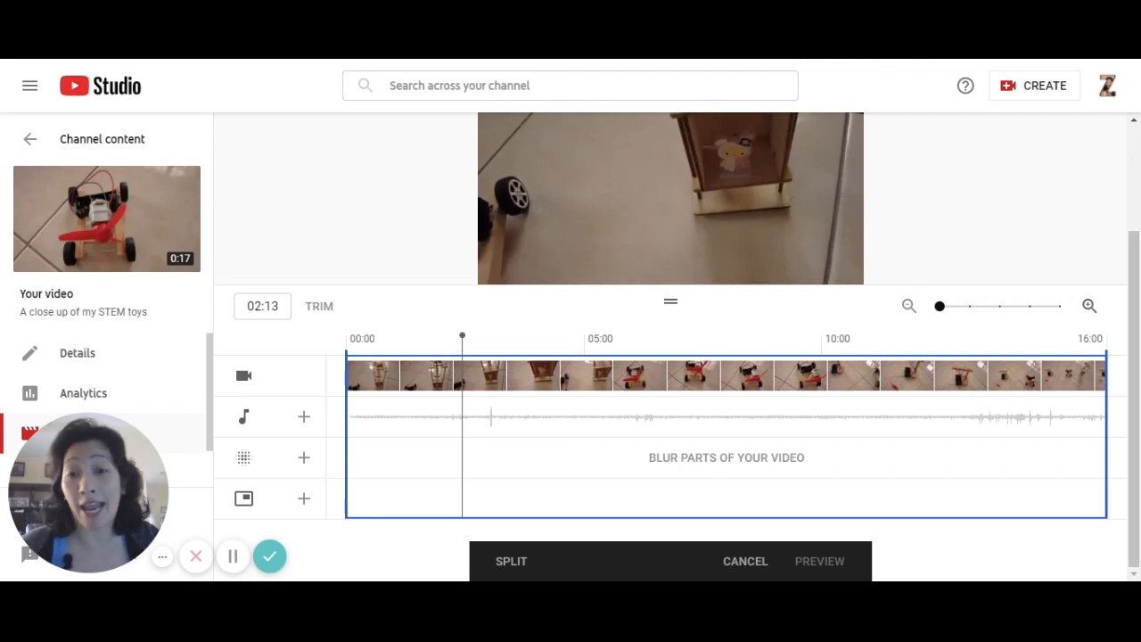
pyautogui.moveTo(346, 423); pyautogui.dragTo(412, 422)
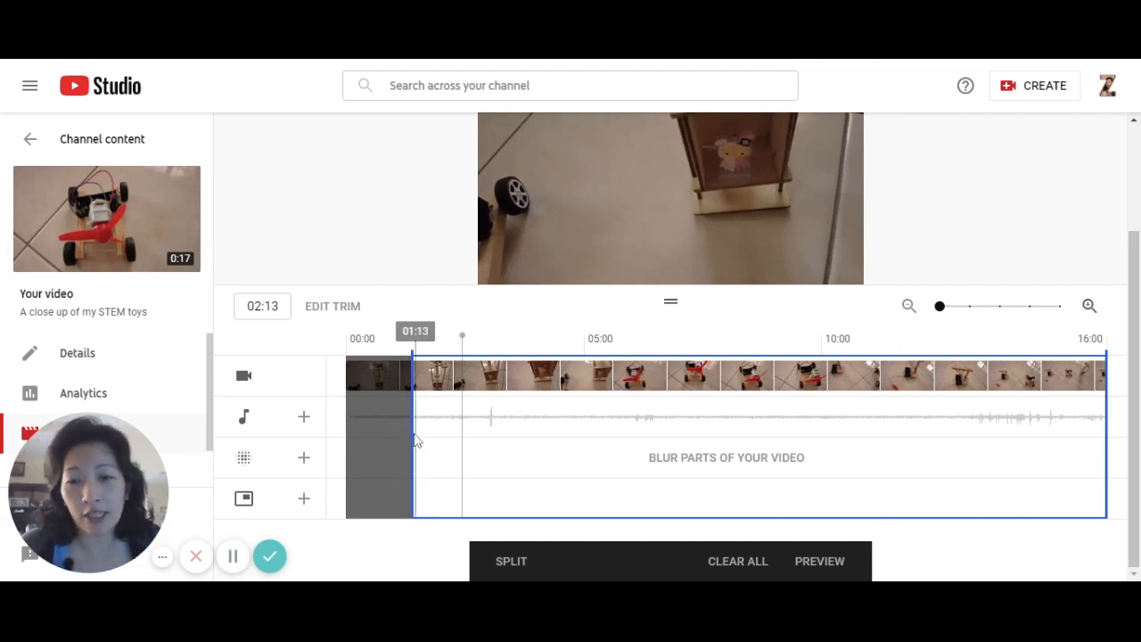
pyautogui.moveTo(412, 434); pyautogui.dragTo(381, 453)
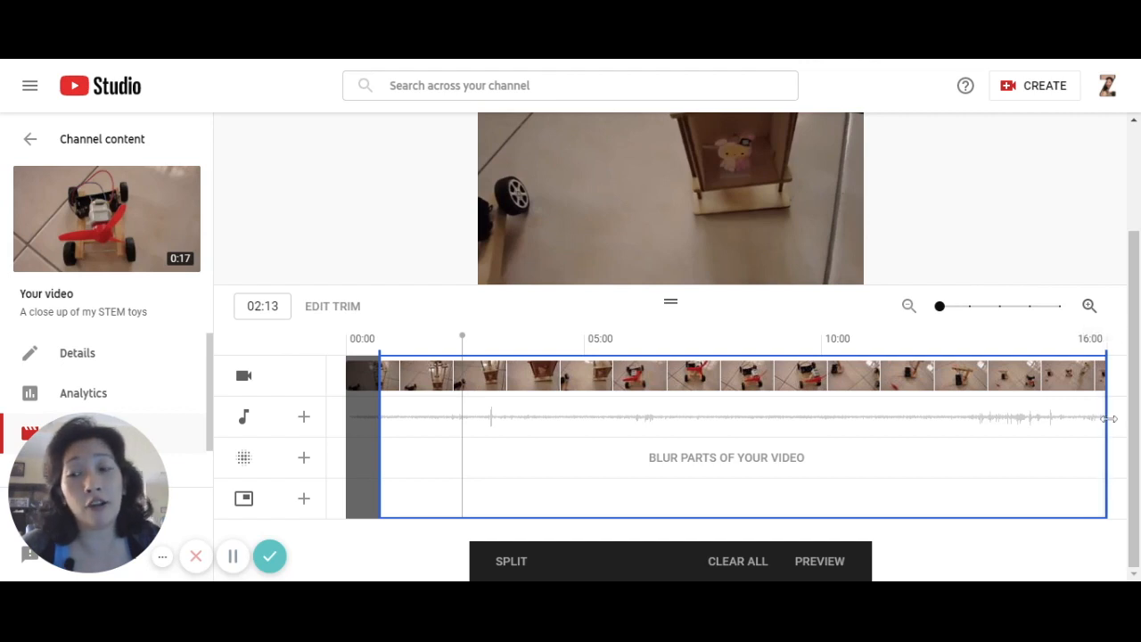
pyautogui.moveTo(1109, 418); pyautogui.dragTo(1082, 442)
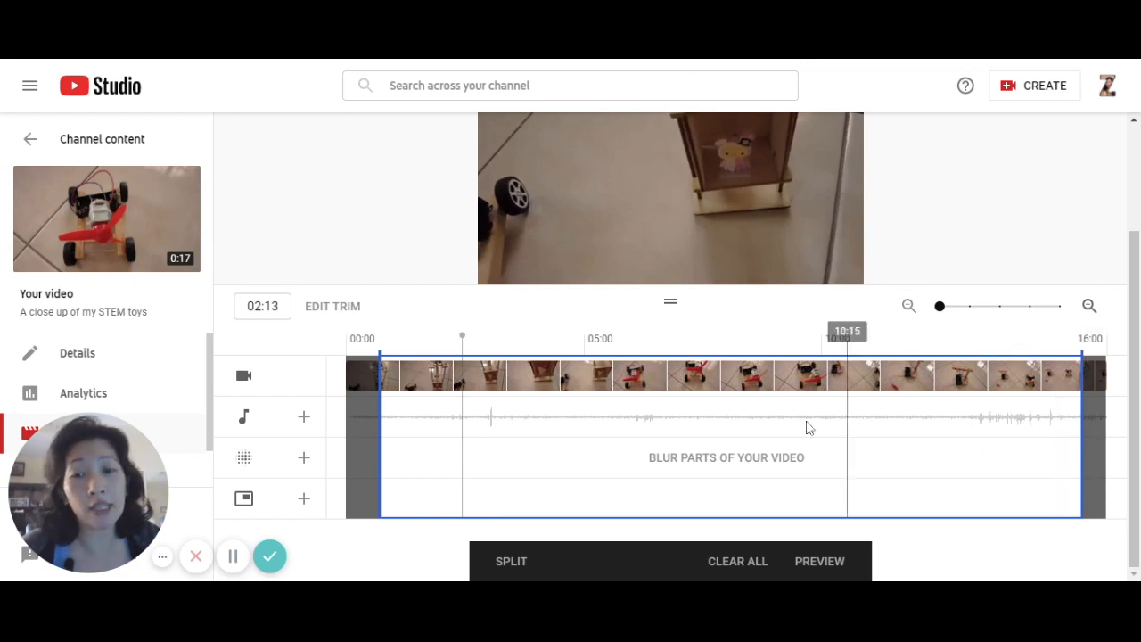
# Play the video in short stretches up to 09:12 to find a spot in the middle for a cut
pyautogui.click(499, 282)
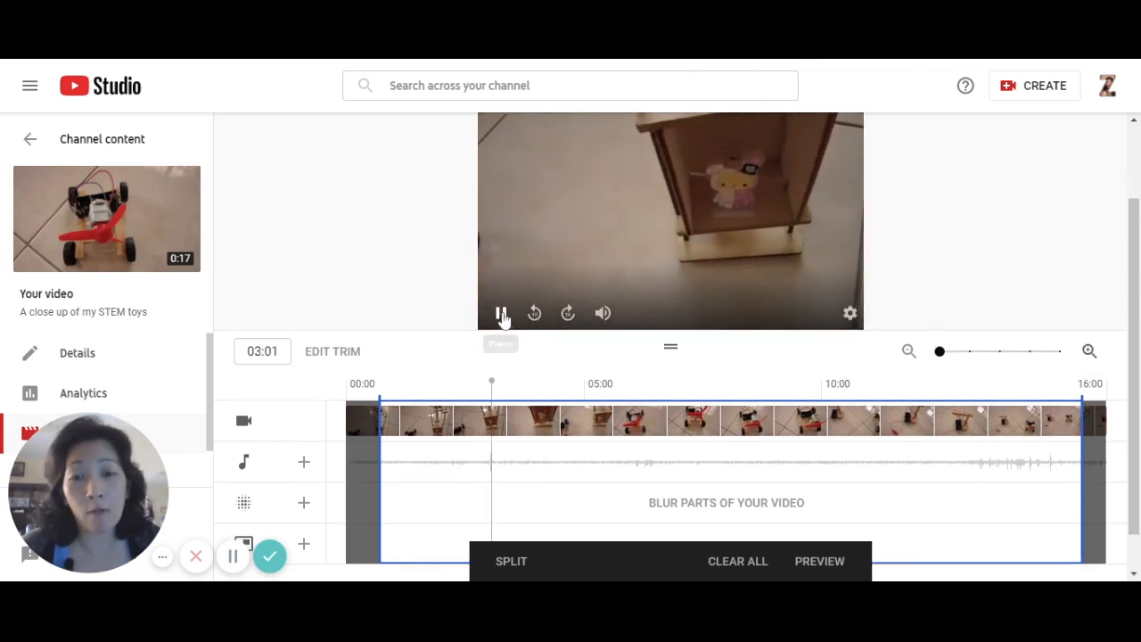
pyautogui.click(501, 313)
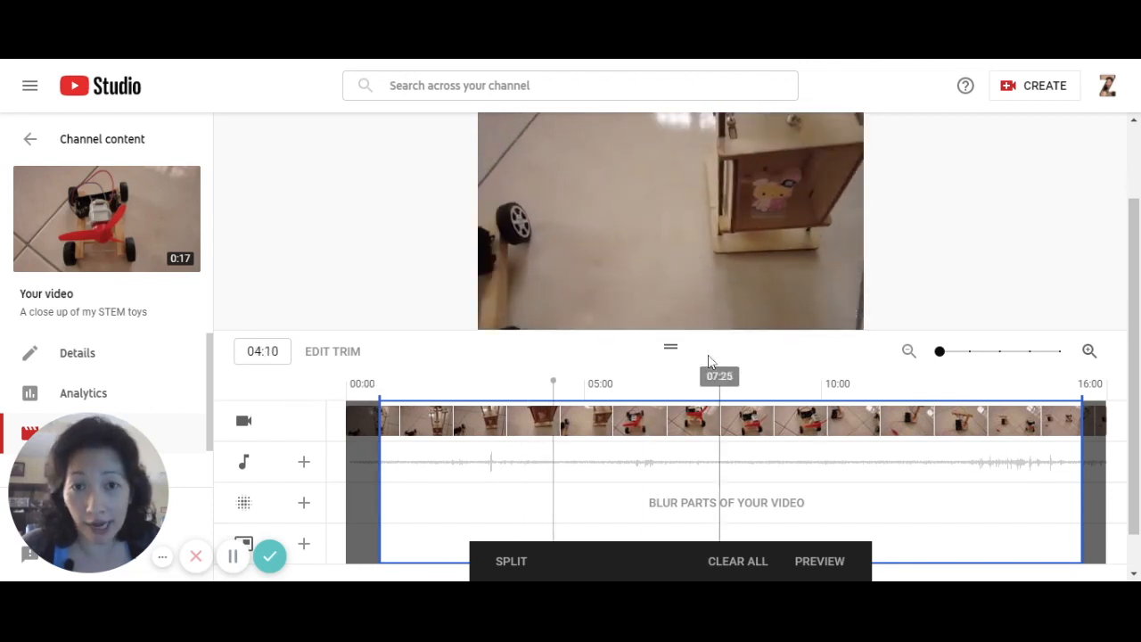
pyautogui.scroll(-1, 669, 312)
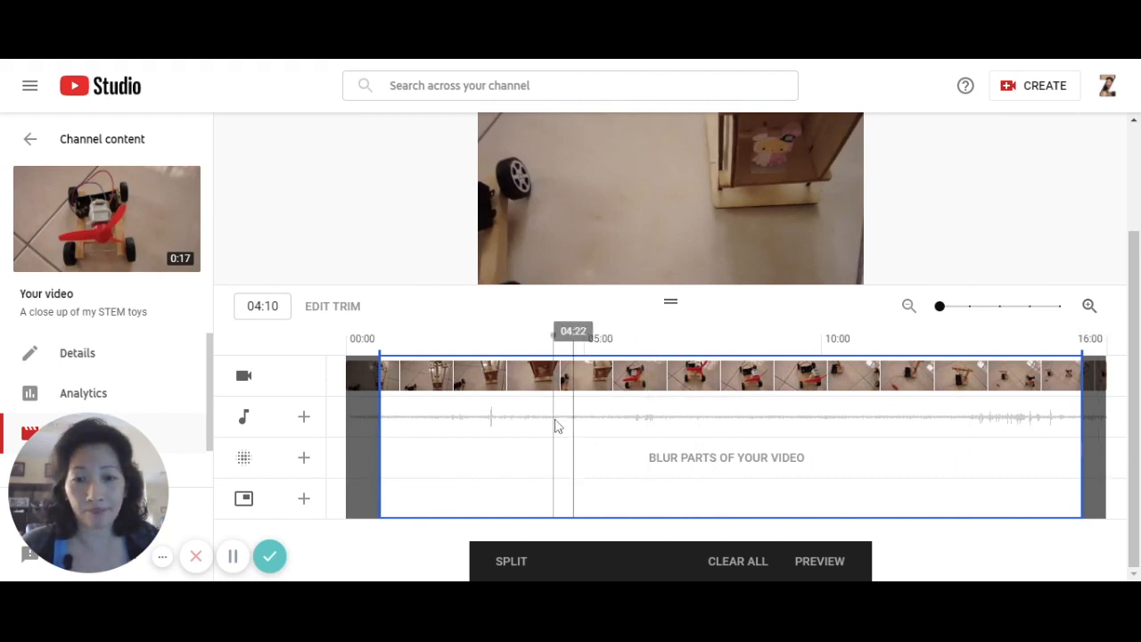
pyautogui.click(502, 268)
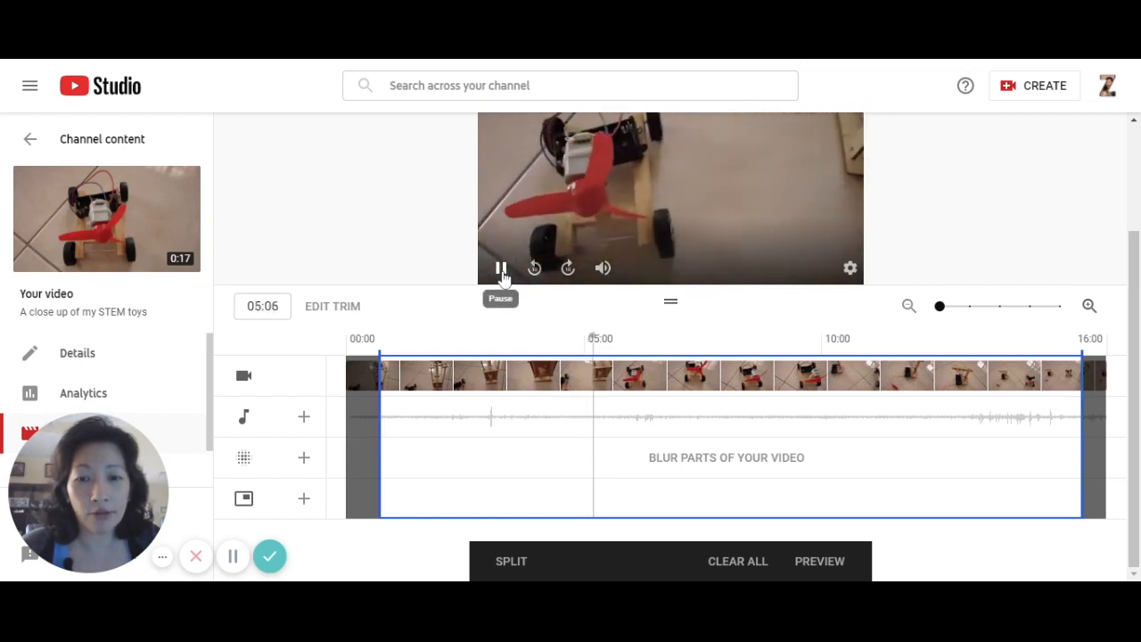
pyautogui.click(501, 269)
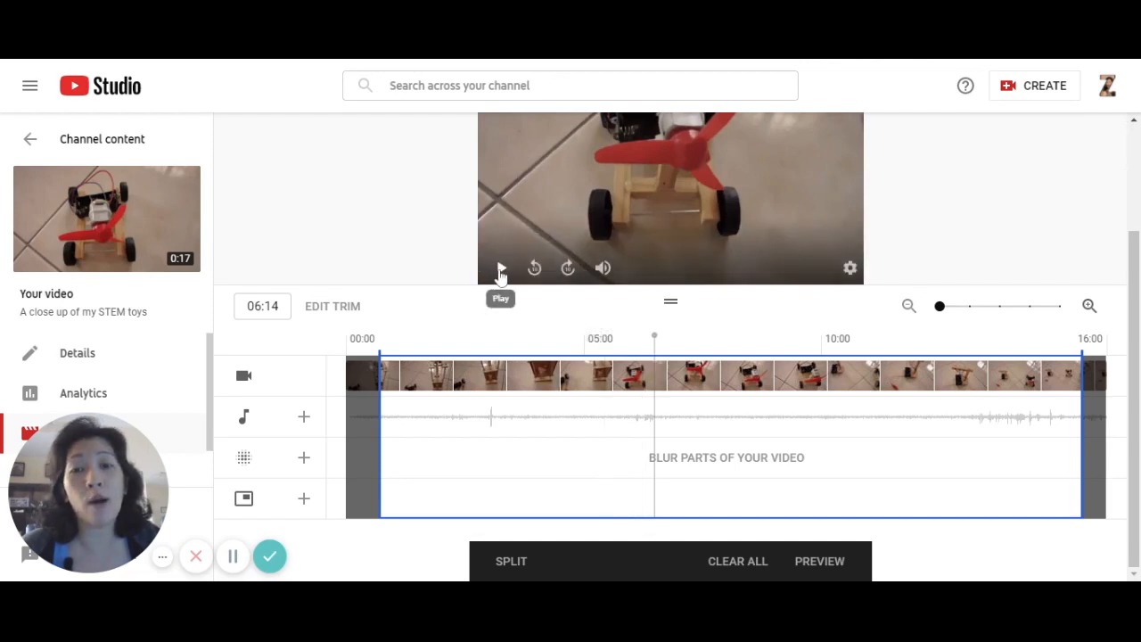
pyautogui.click(501, 268)
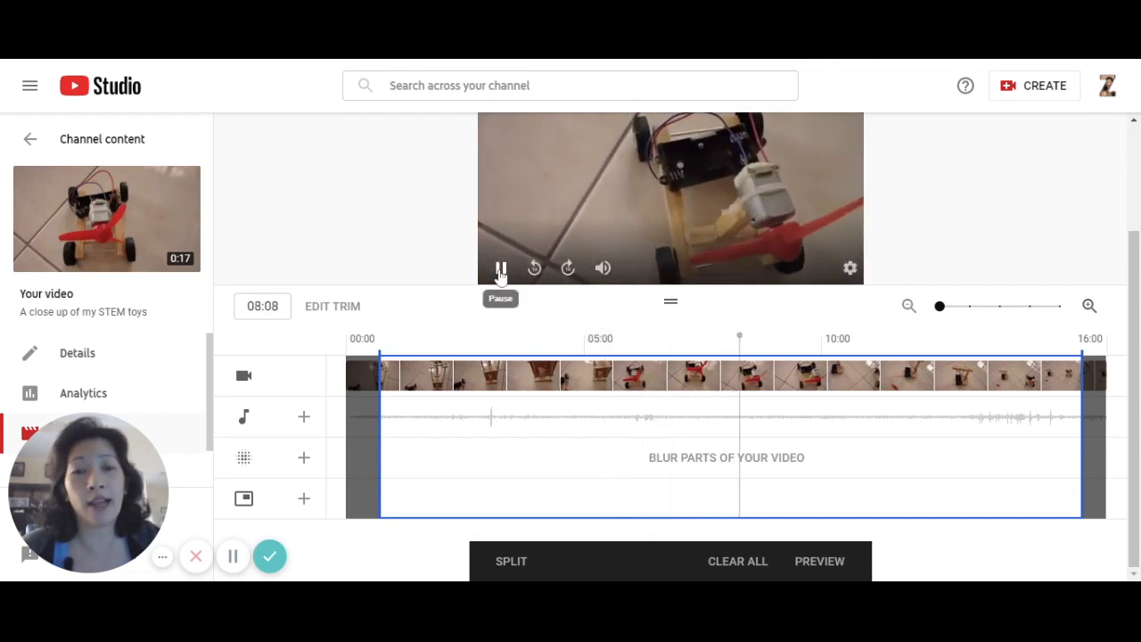
pyautogui.click(501, 269)
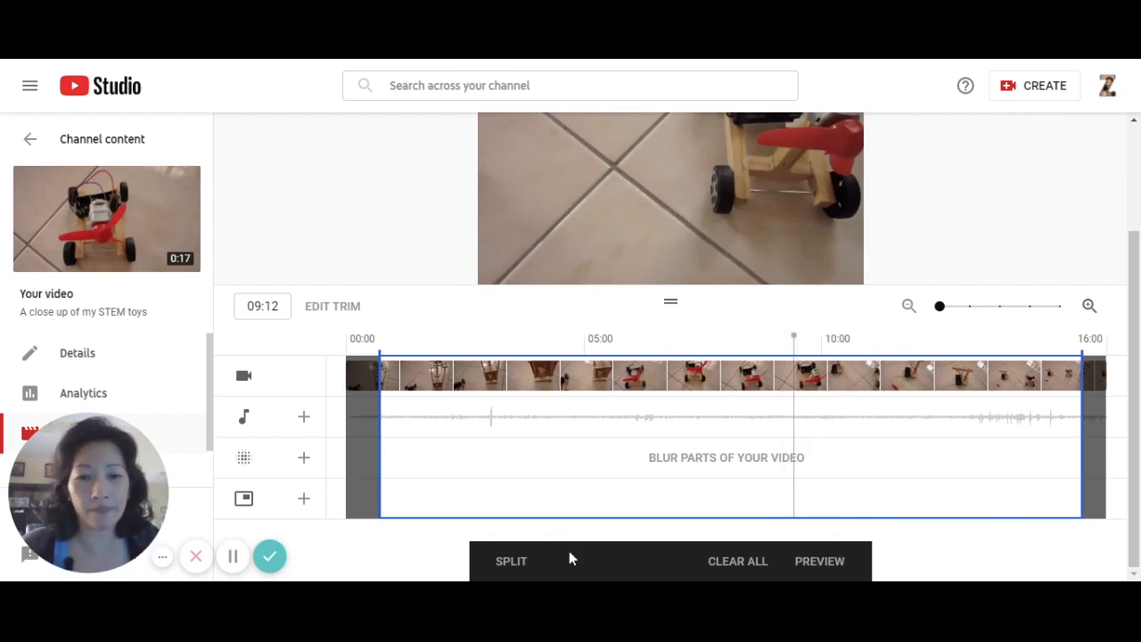
# Split the video at 09:12, mark the section right after it for removal, and clear that cut again
pyautogui.click(506, 567)
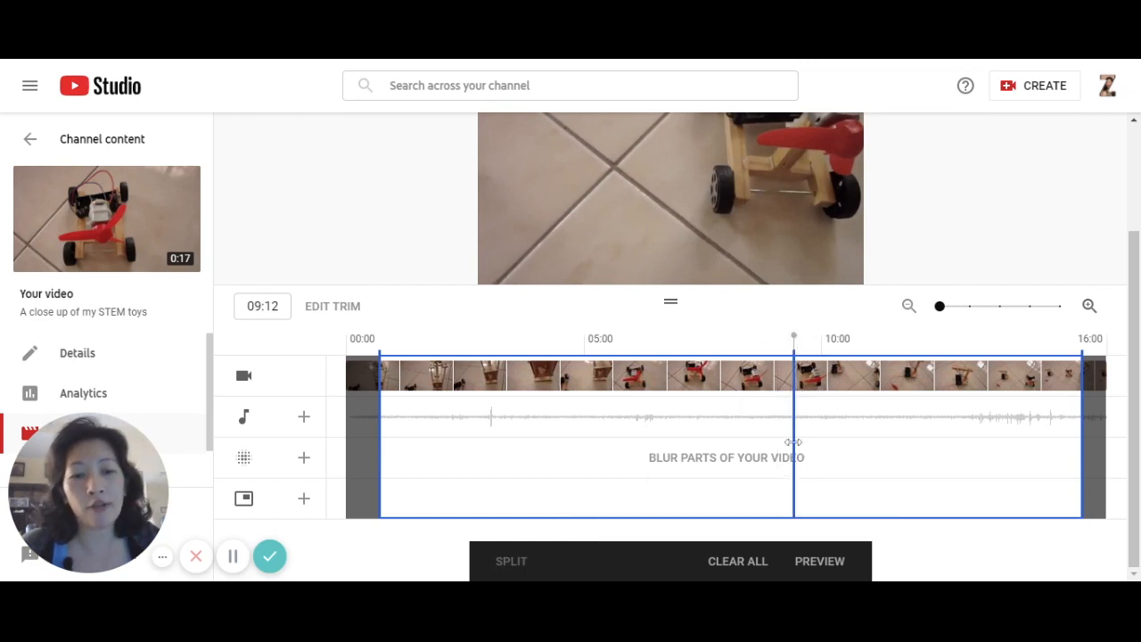
pyautogui.moveTo(794, 442); pyautogui.dragTo(868, 450)
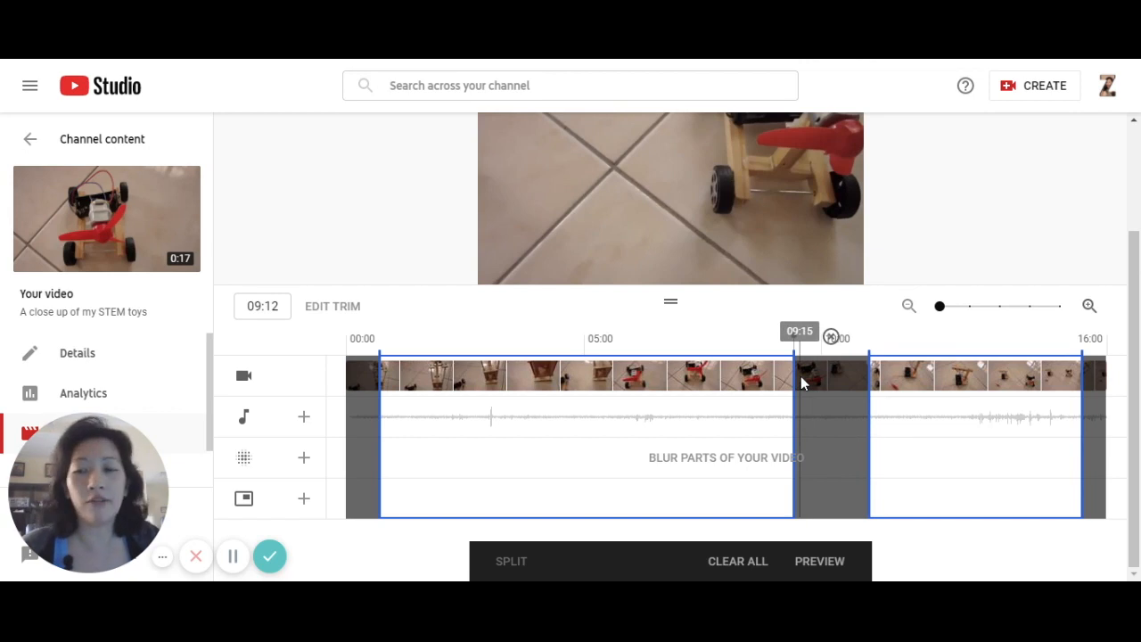
pyautogui.click(832, 339)
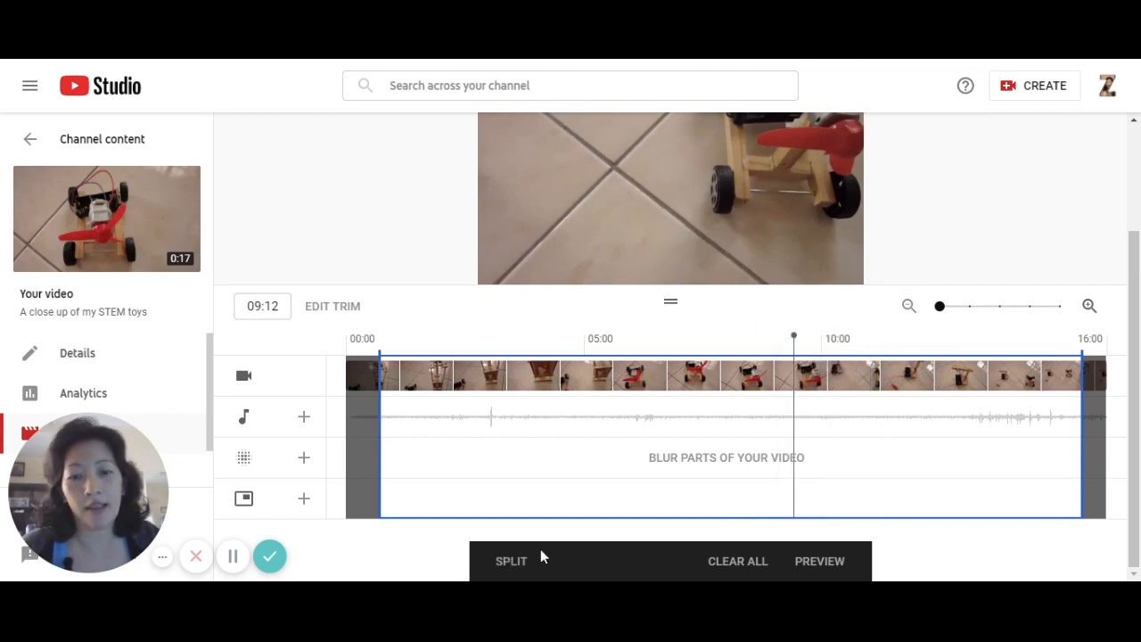
# Advance playback to 10:10, split the video there and cut out the short section right after it
pyautogui.click(503, 268)
pyautogui.scroll(1, 505, 271)
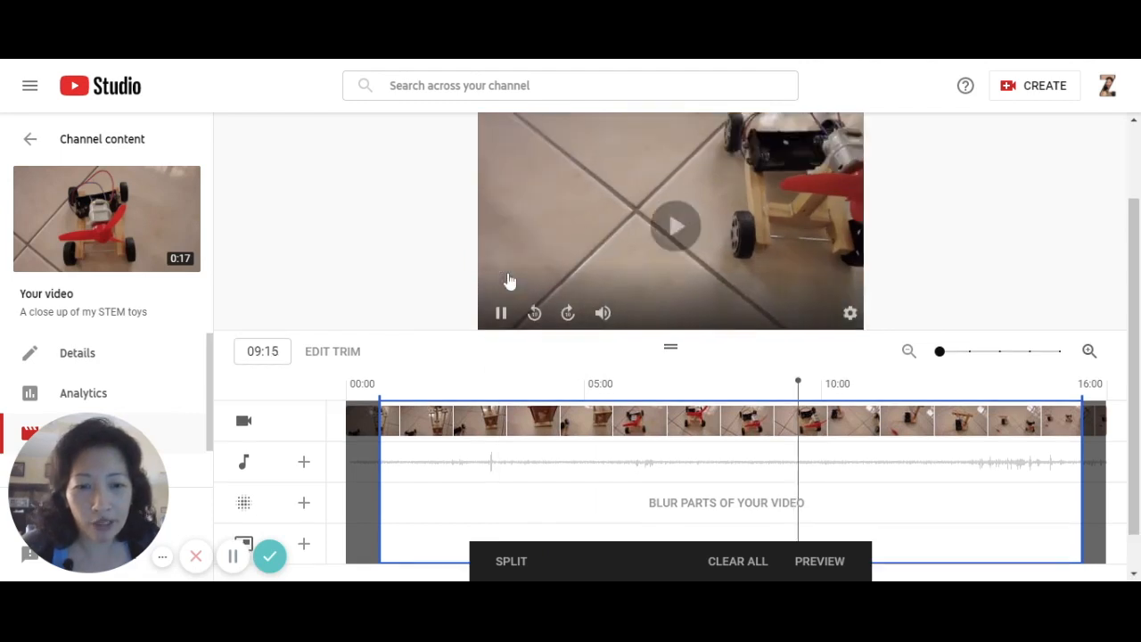
pyautogui.click(505, 271)
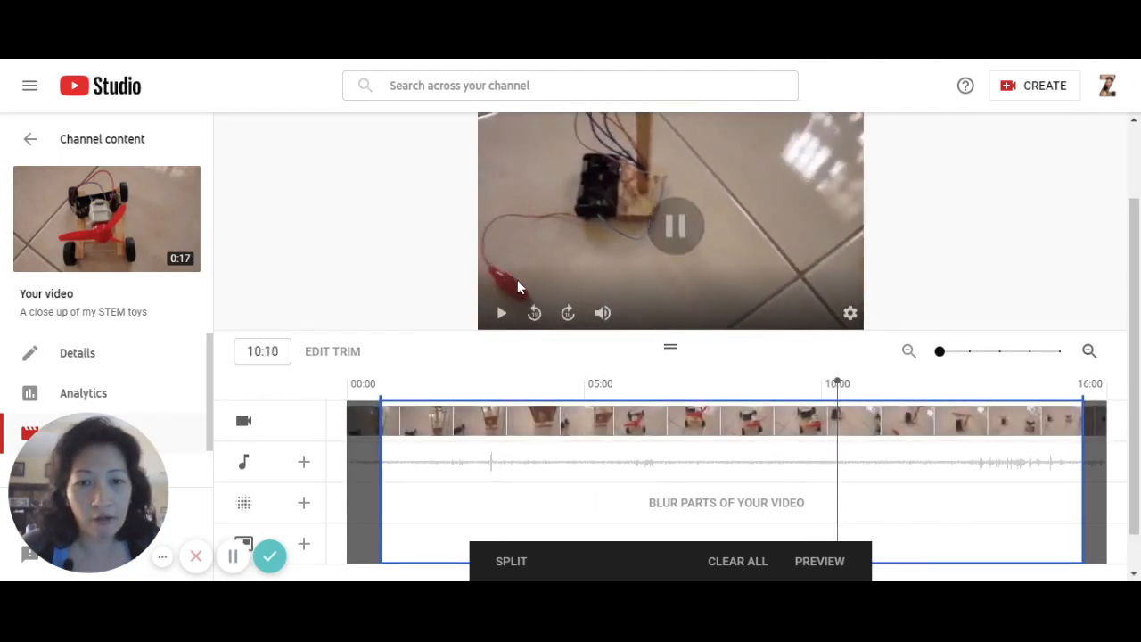
pyautogui.click(513, 571)
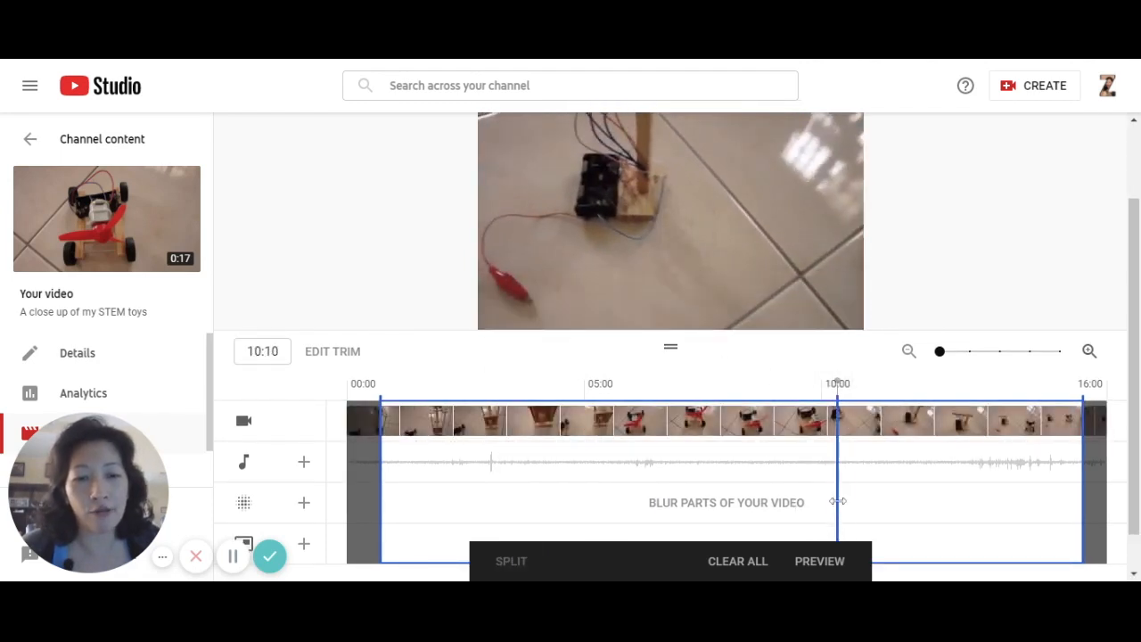
pyautogui.moveTo(838, 500); pyautogui.dragTo(876, 499)
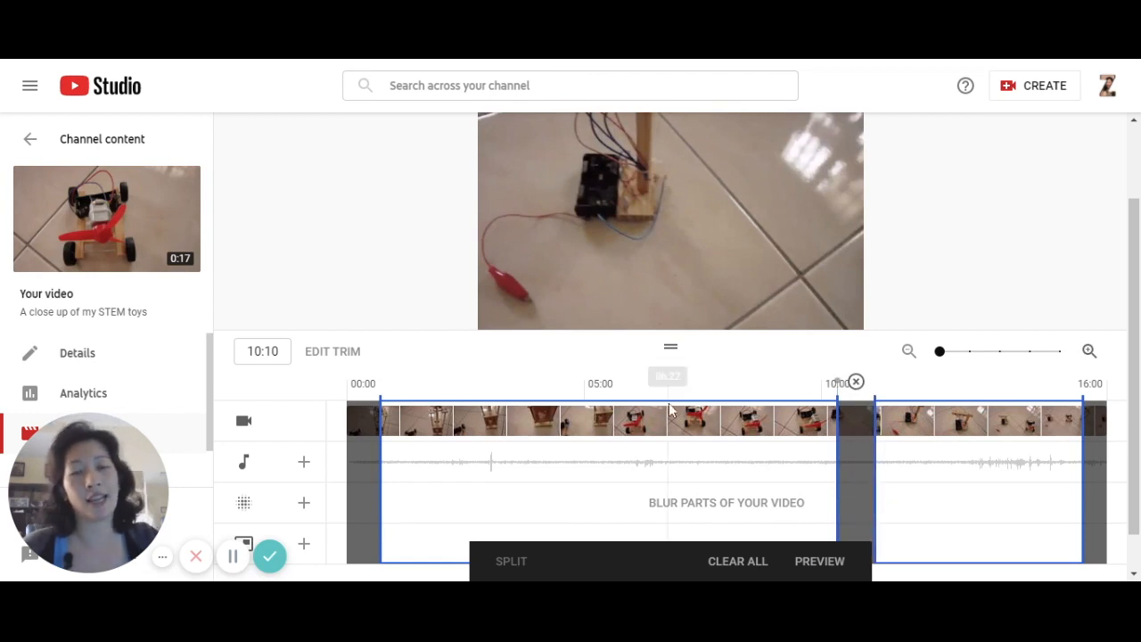
# Play the trimmed video from about 01:07 through to its end to check the cuts
pyautogui.scroll(-1, 450, 312)
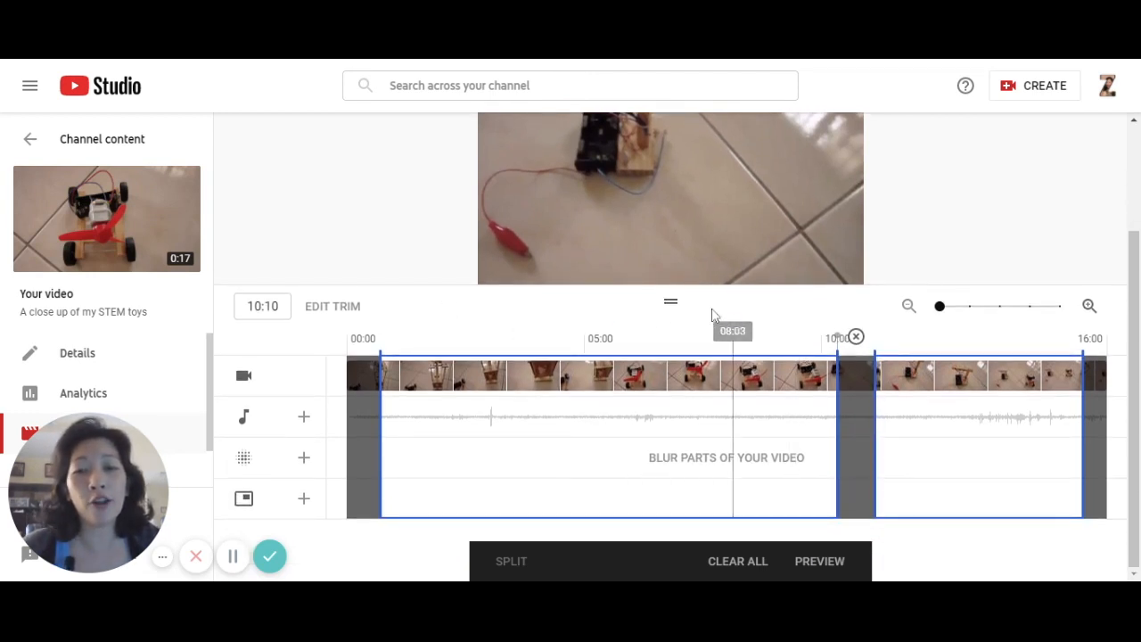
pyautogui.click(405, 332)
pyautogui.click(502, 269)
pyautogui.scroll(1, 504, 272)
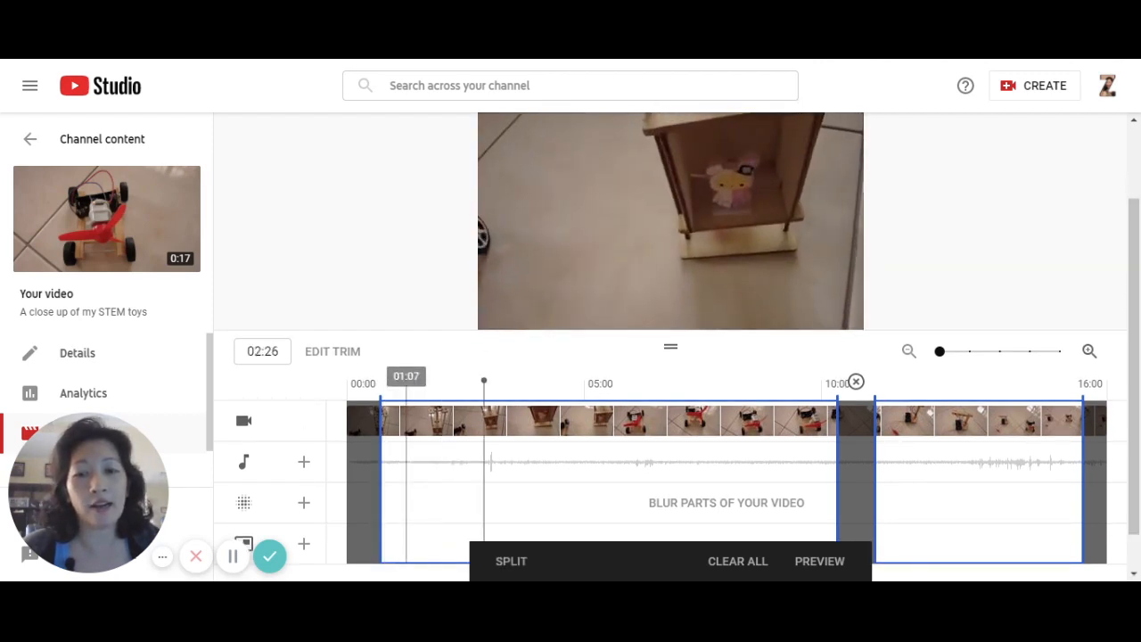
pyautogui.scroll(2, 671, 268)
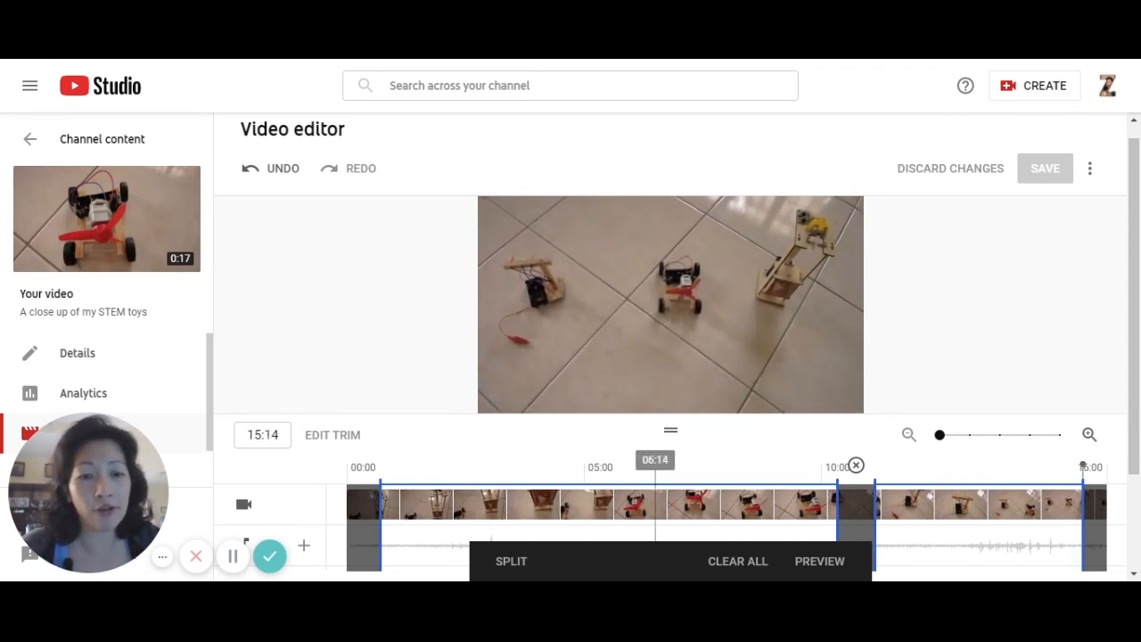
# Preview the trims and save the edited video, confirming the changes
pyautogui.click(820, 564)
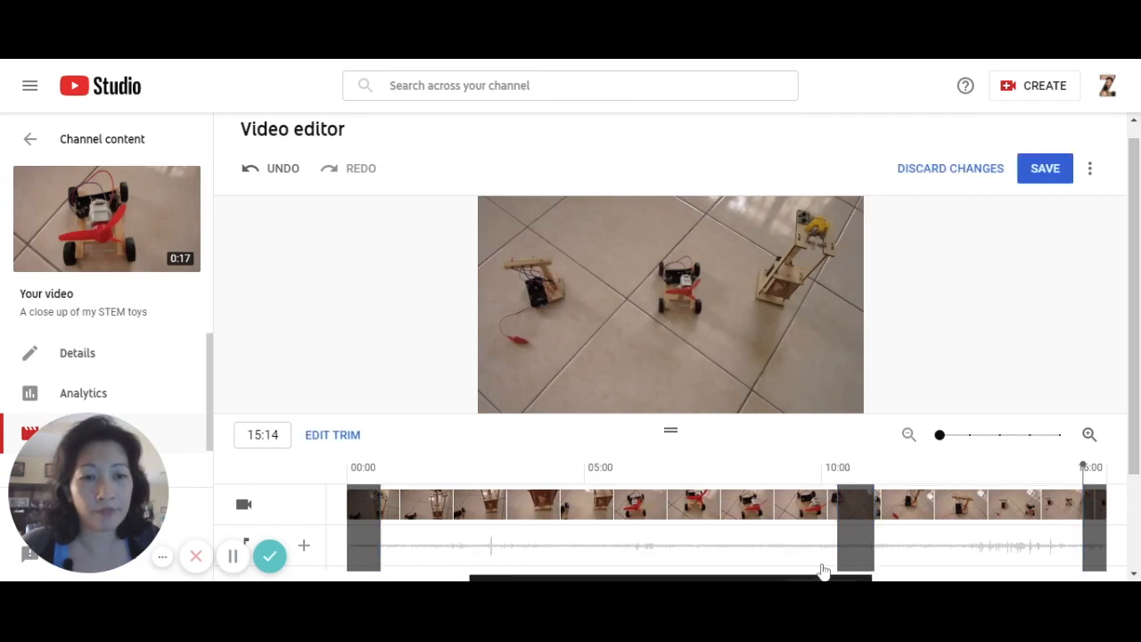
pyautogui.click(1039, 177)
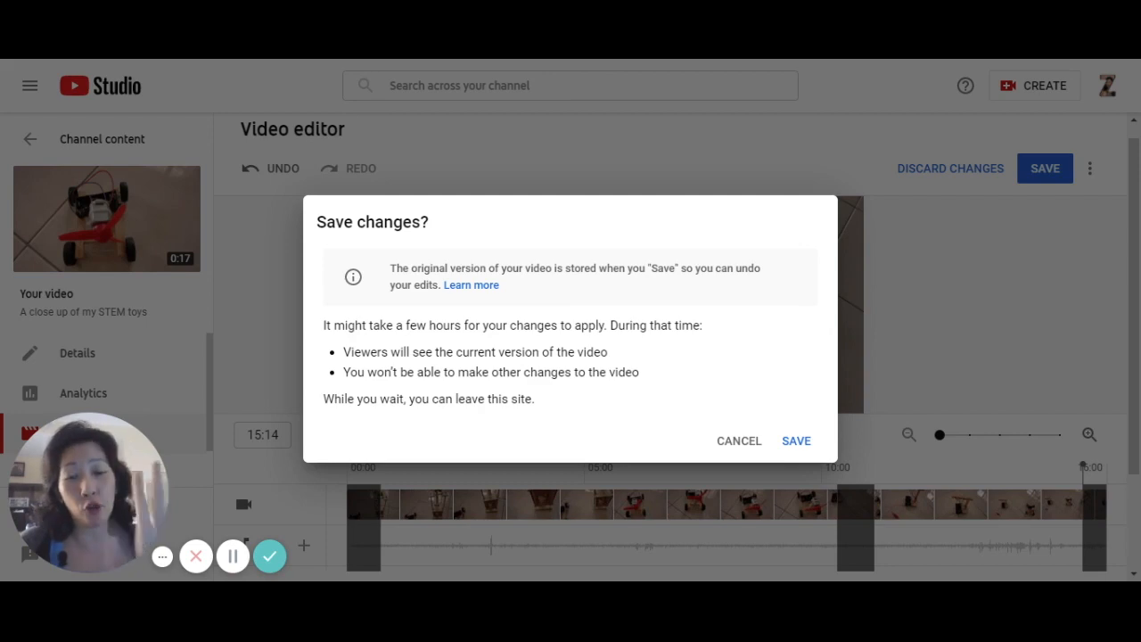
pyautogui.click(799, 442)
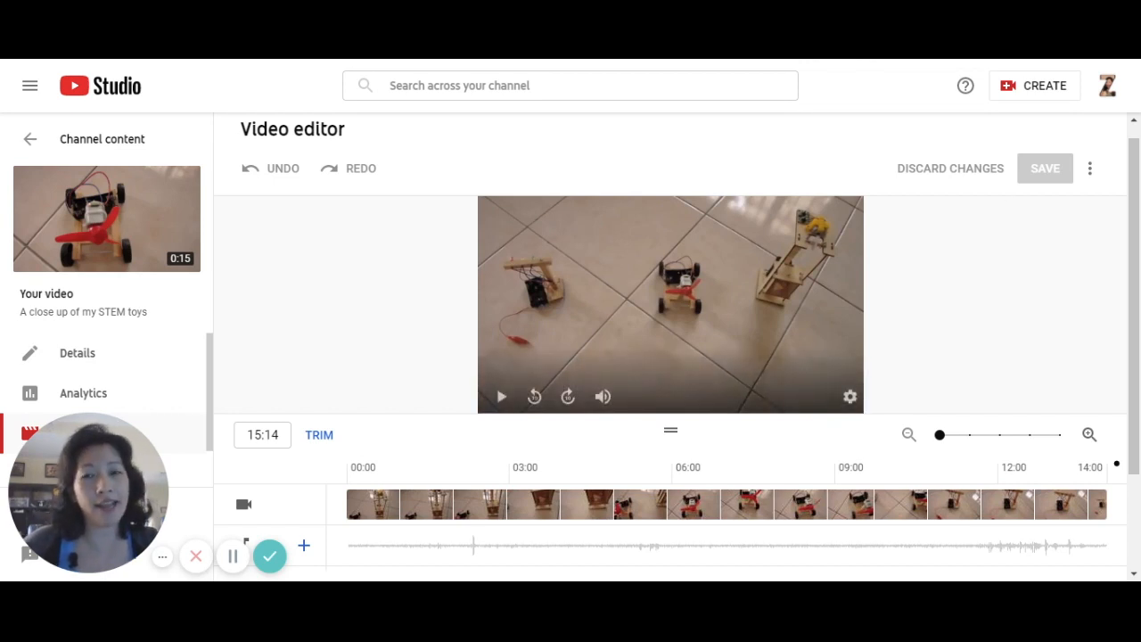
# Open the free music list for the video's audio track and browse the available songs
pyautogui.scroll(-3, 669, 357)
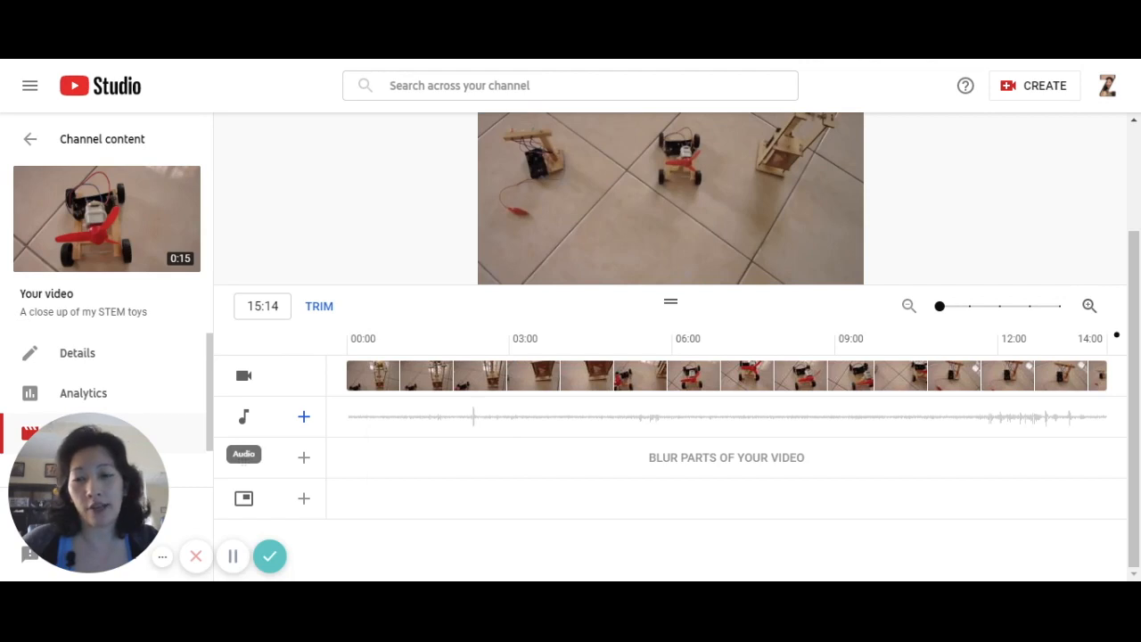
pyautogui.click(304, 417)
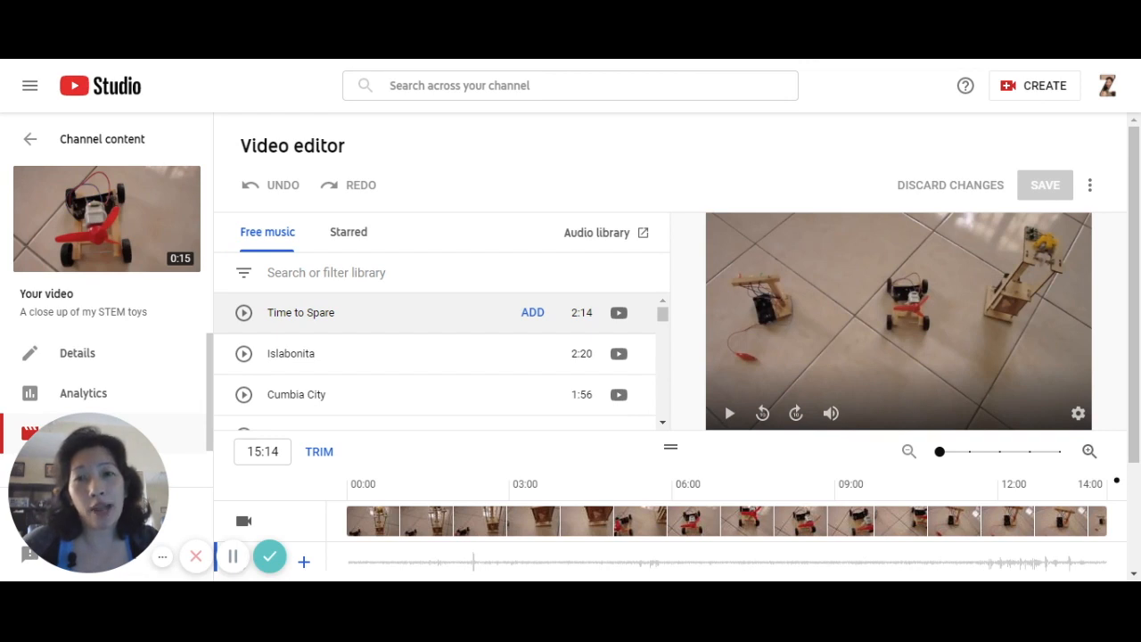
pyautogui.scroll(-15, 437, 357)
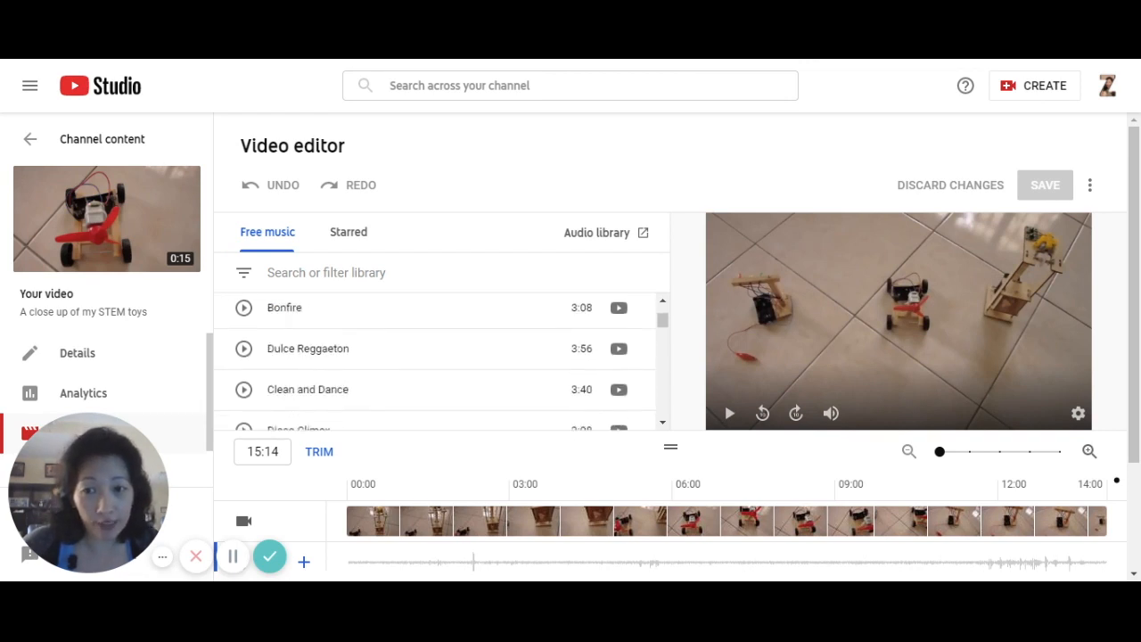
pyautogui.scroll(15, 437, 357)
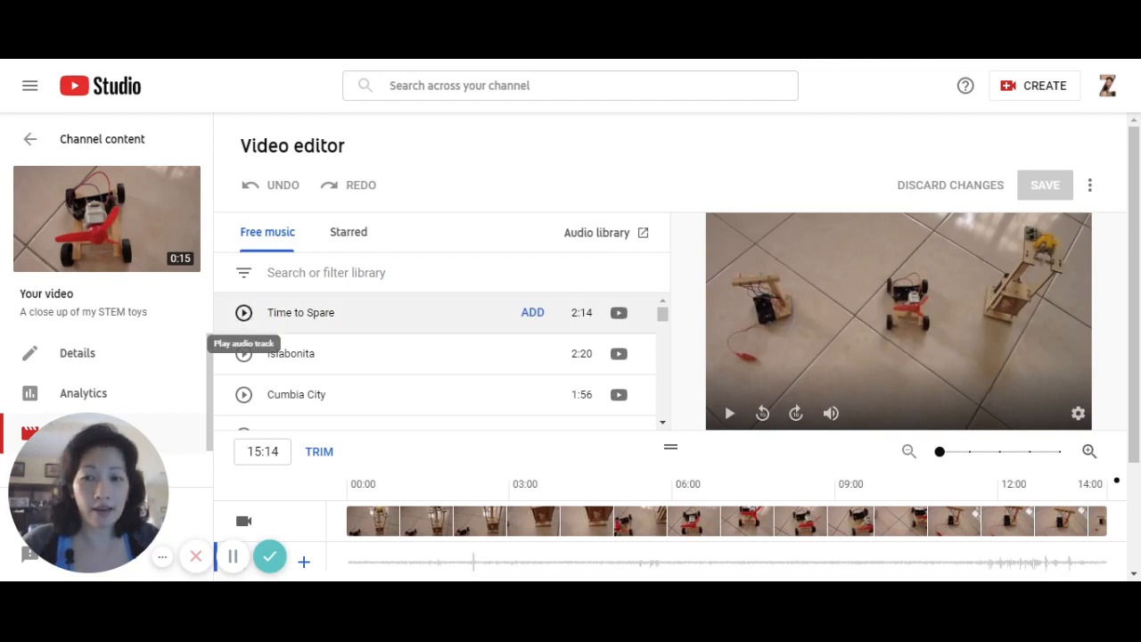
# Listen to short previews of the free songs Time to Spare and Islabonita
pyautogui.click(243, 314)
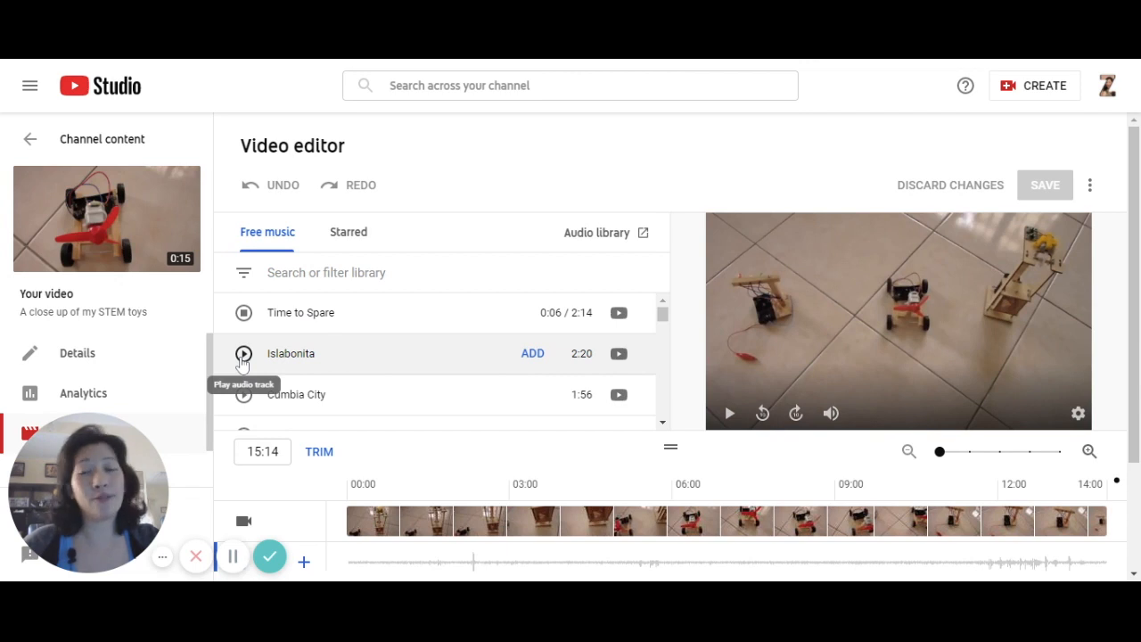
pyautogui.click(244, 355)
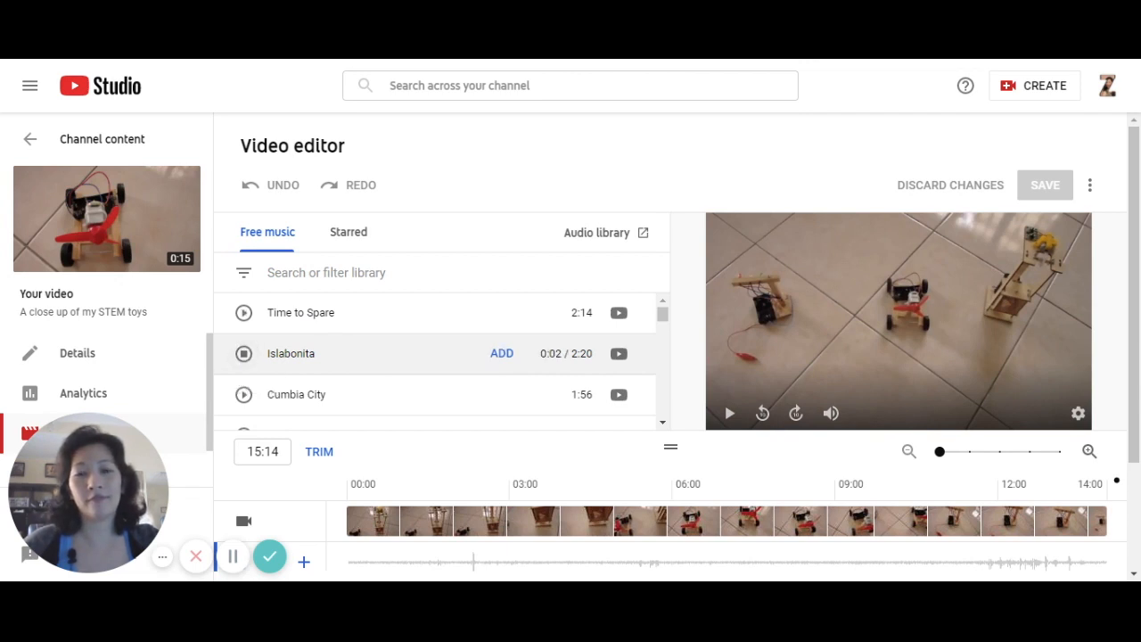
pyautogui.click(244, 355)
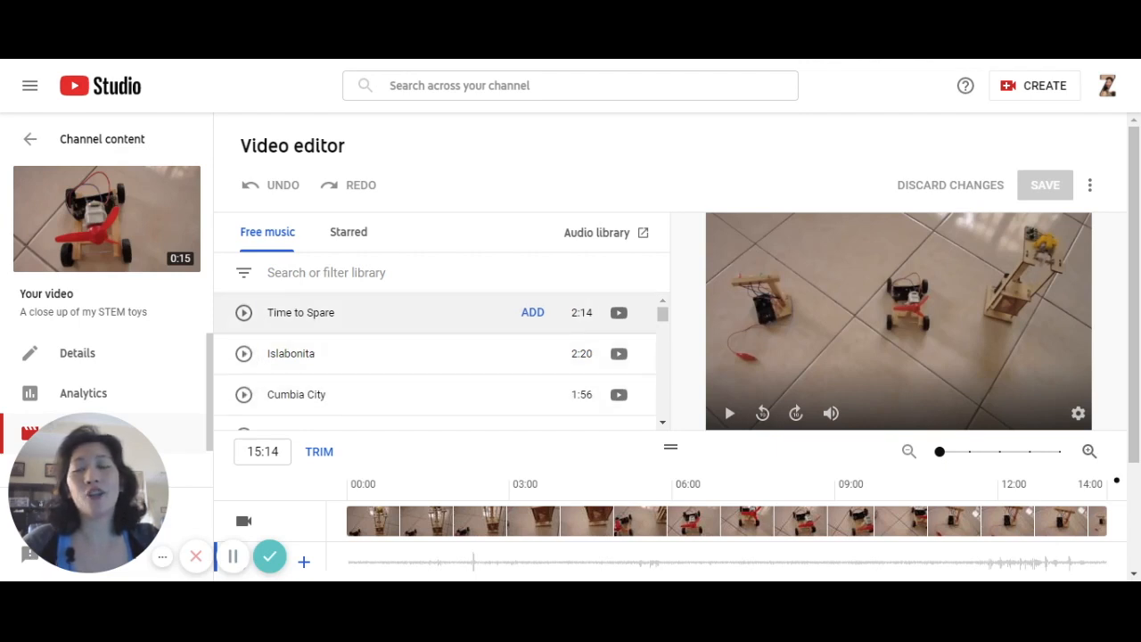
# Add the song Modern Time to the video's audio track and play the video from 00:00 to its end to hear it
pyautogui.scroll(-1, 243, 351)
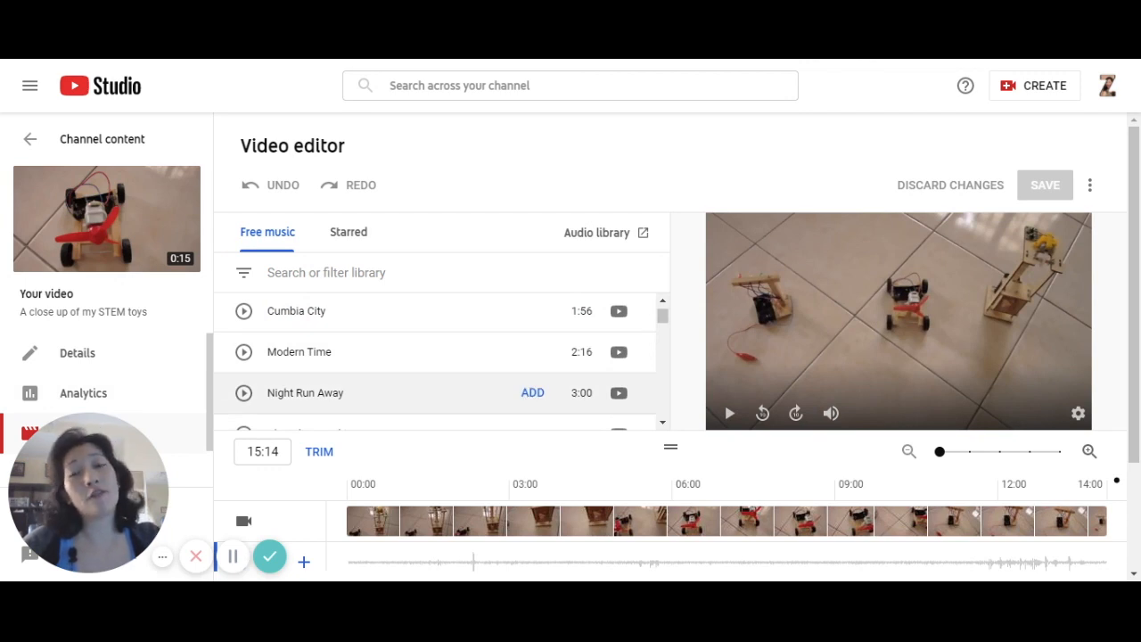
pyautogui.scroll(-3, 437, 356)
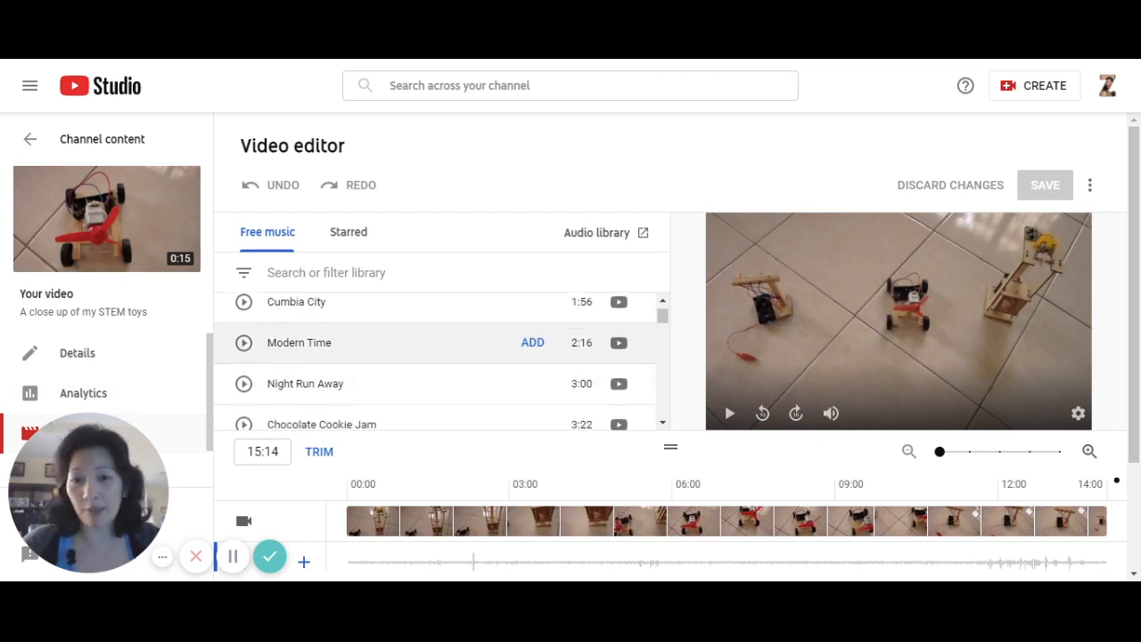
pyautogui.scroll(4, 437, 357)
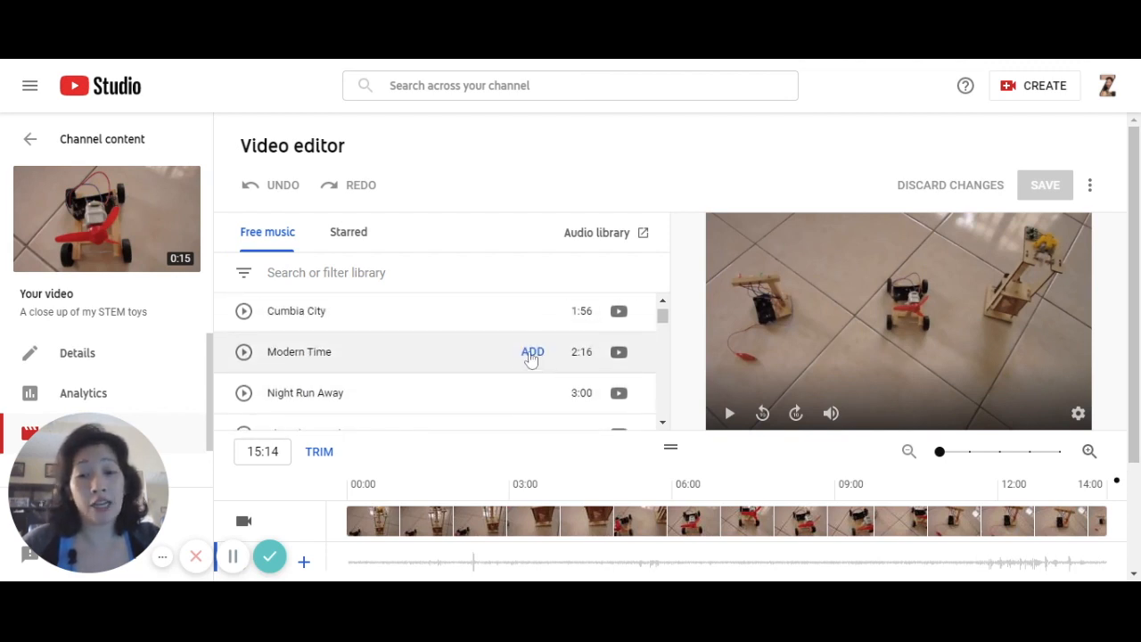
pyautogui.click(533, 353)
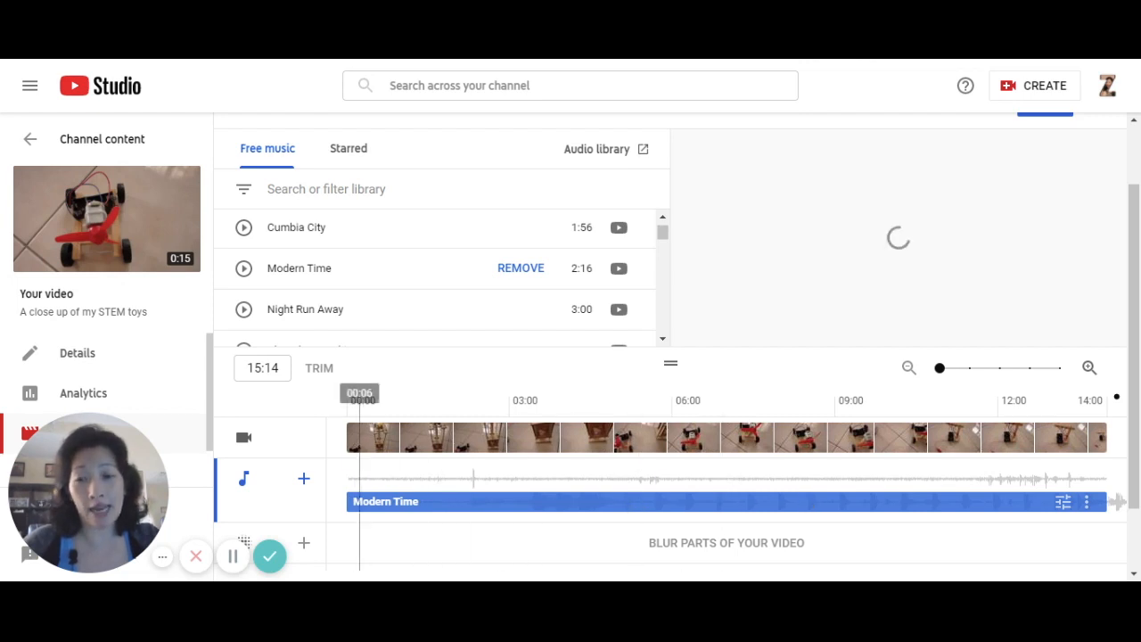
pyautogui.click(348, 419)
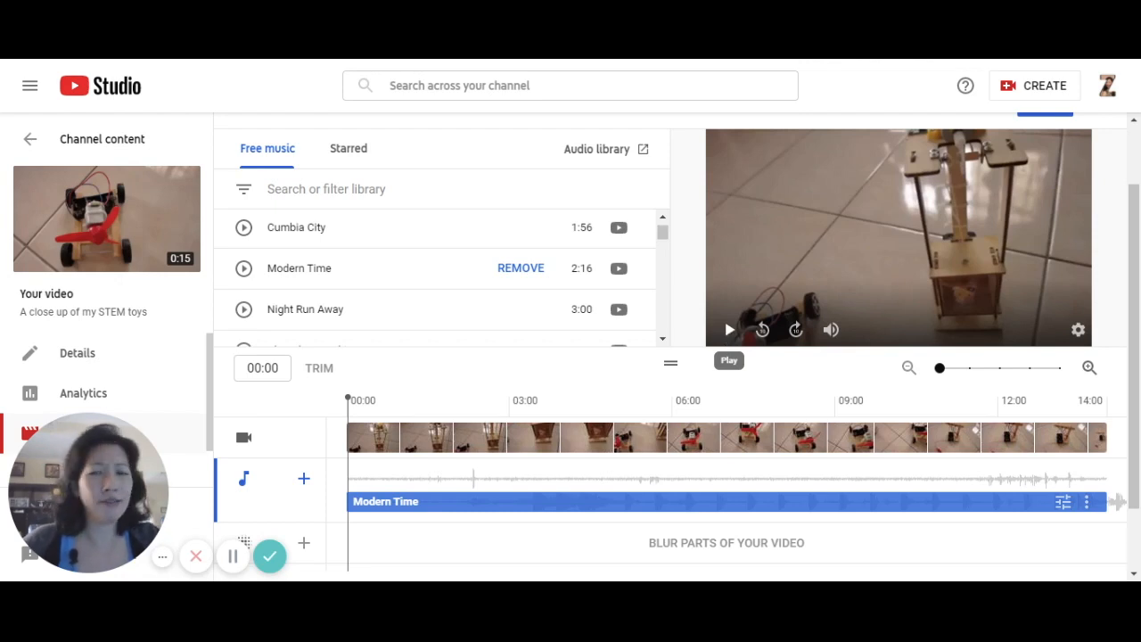
pyautogui.click(730, 330)
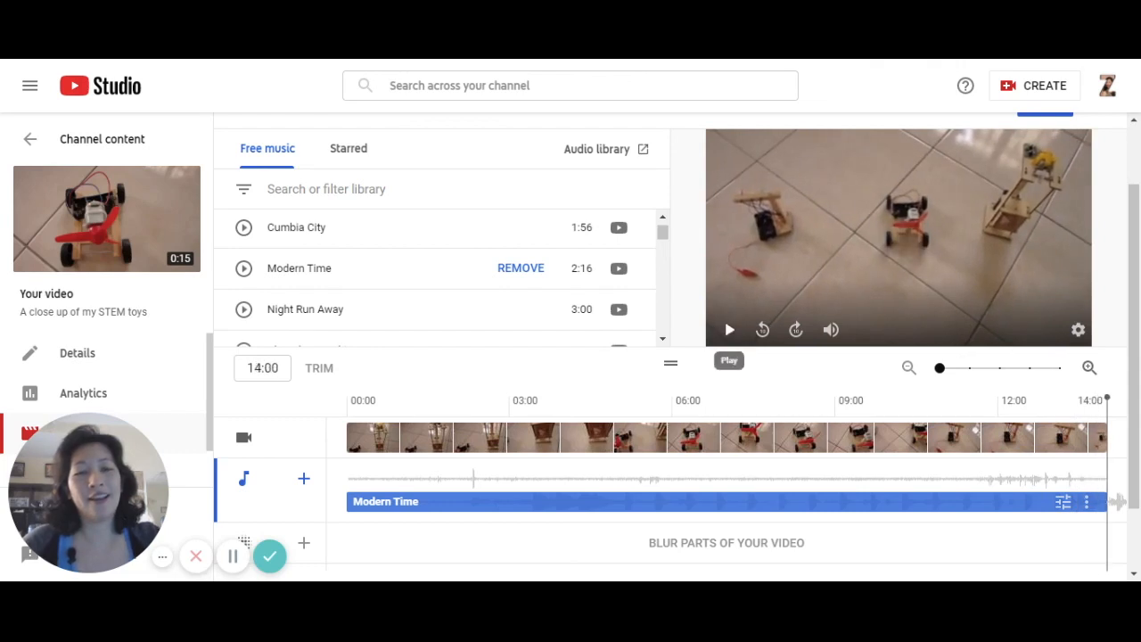
pyautogui.moveTo(606, 326)
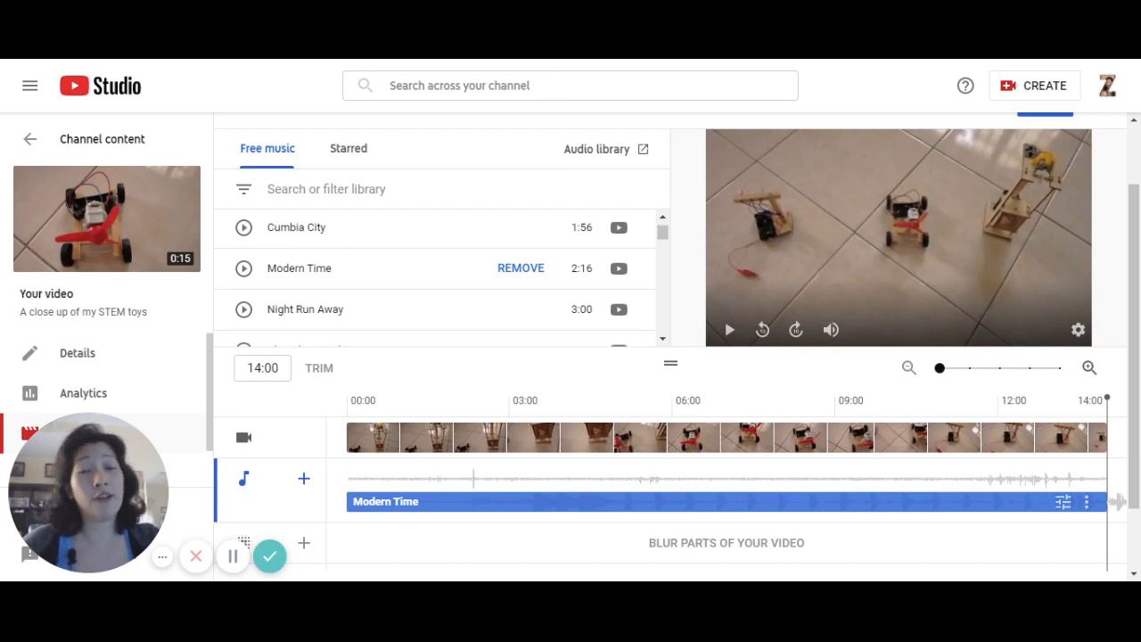
# Replace Modern Time on the audio track with the free song Chocolate Cookie Jam
pyautogui.scroll(1, 754, 287)
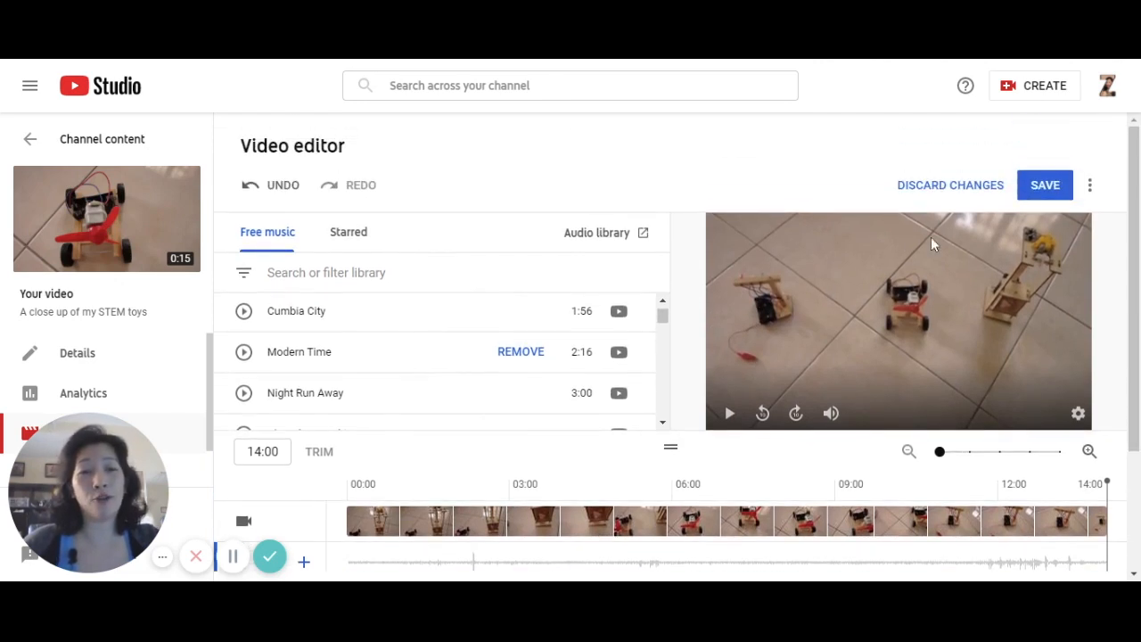
pyautogui.click(520, 355)
pyautogui.scroll(-1, 502, 334)
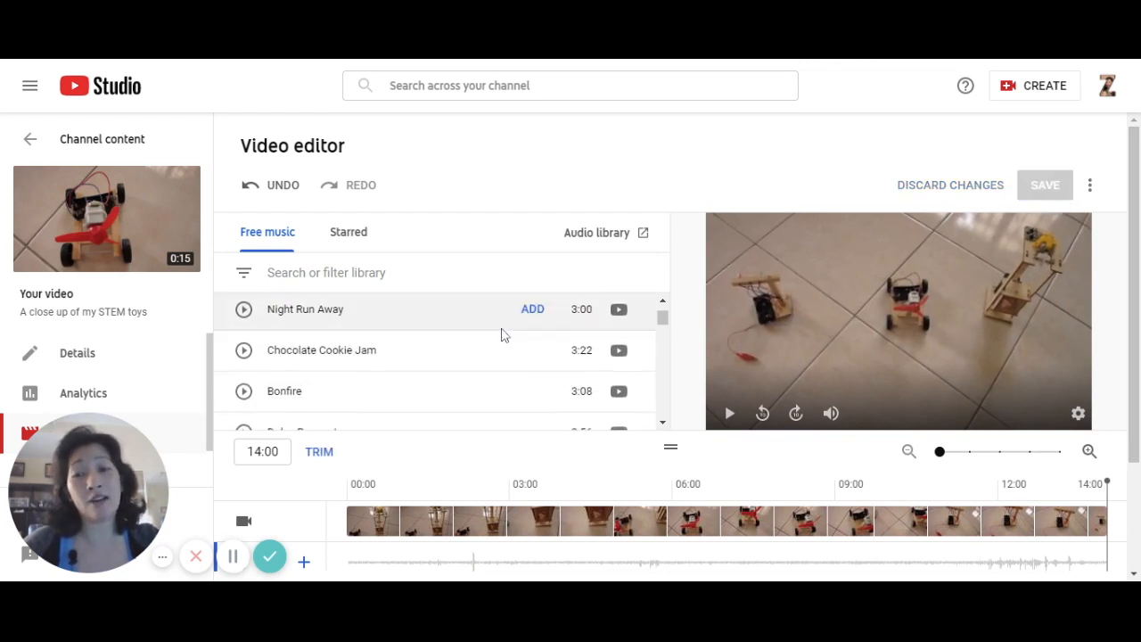
pyautogui.click(532, 355)
pyautogui.scroll(-5, 481, 410)
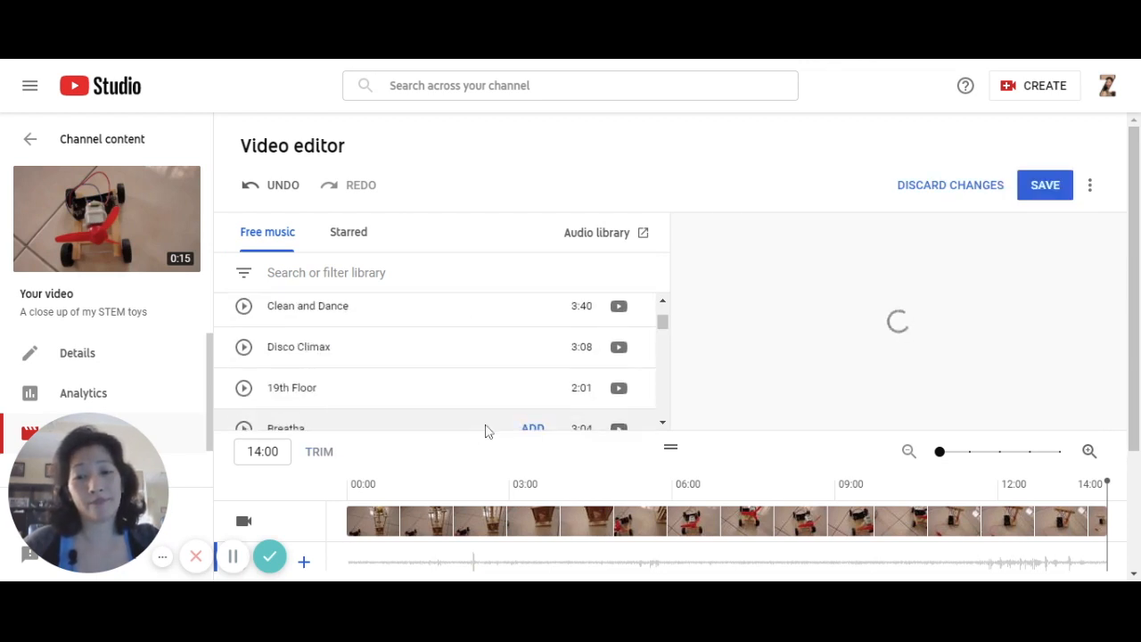
pyautogui.scroll(-2, 863, 490)
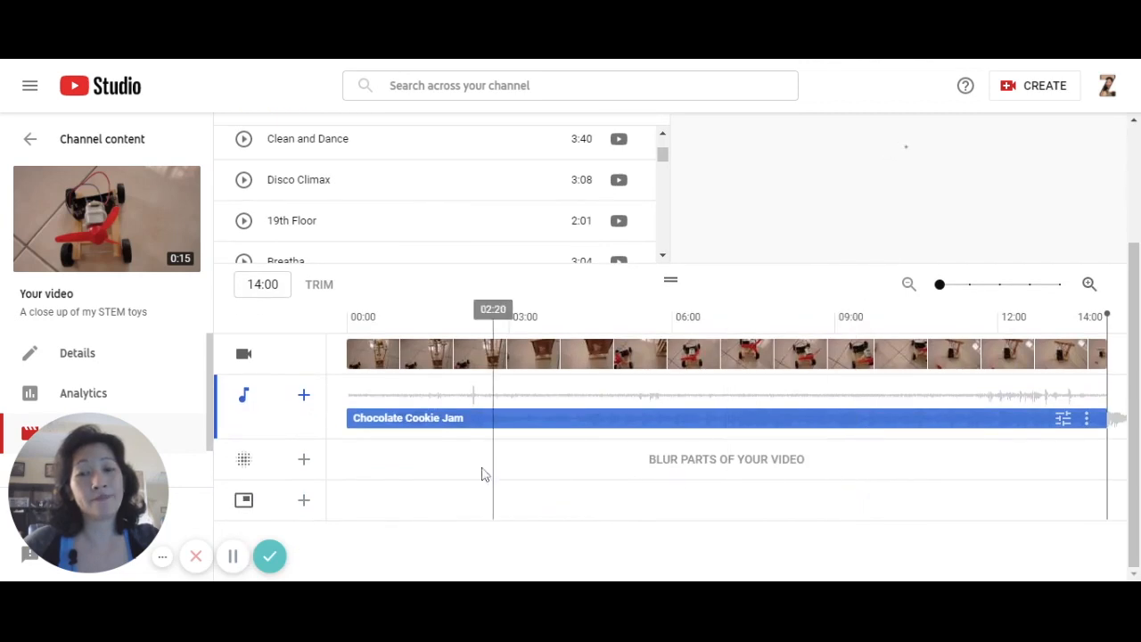
# Play the video from near its start through to its end to hear Chocolate Cookie Jam with it
pyautogui.click(361, 355)
pyautogui.scroll(1, 722, 355)
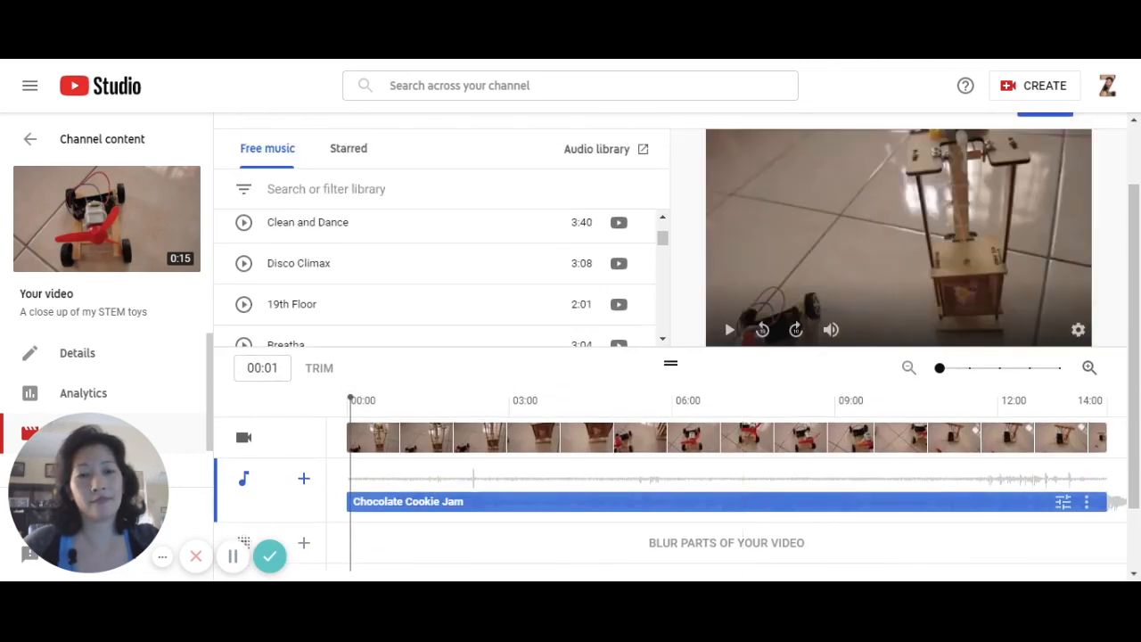
pyautogui.click(731, 331)
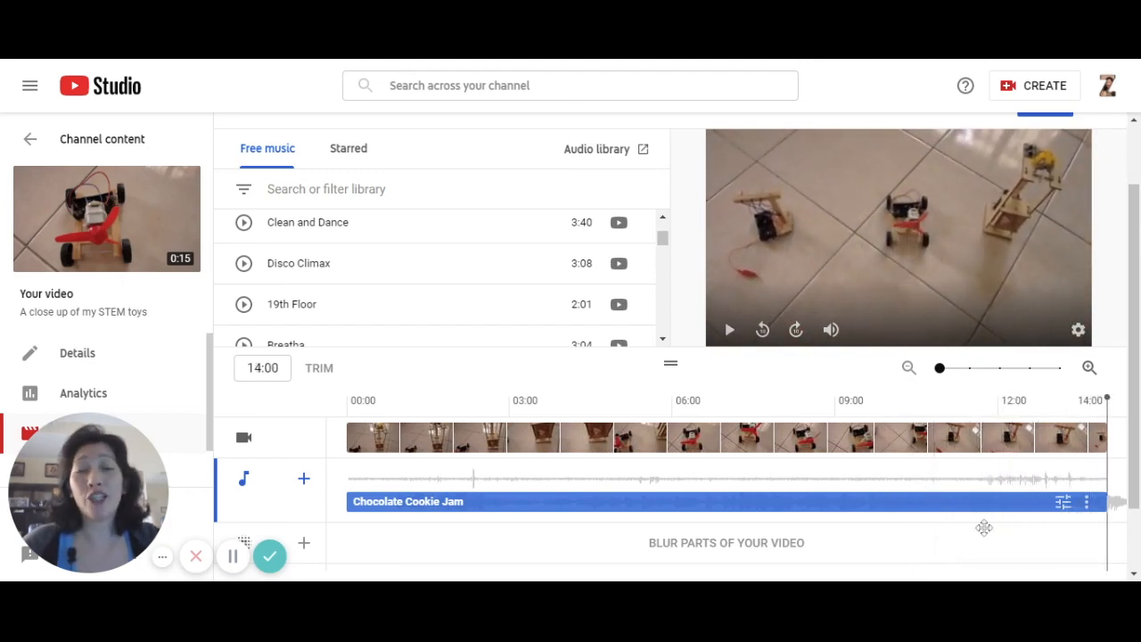
# Adjust the mix level of the Chocolate Cookie Jam track and save the edited video, confirming the changes
pyautogui.click(1066, 509)
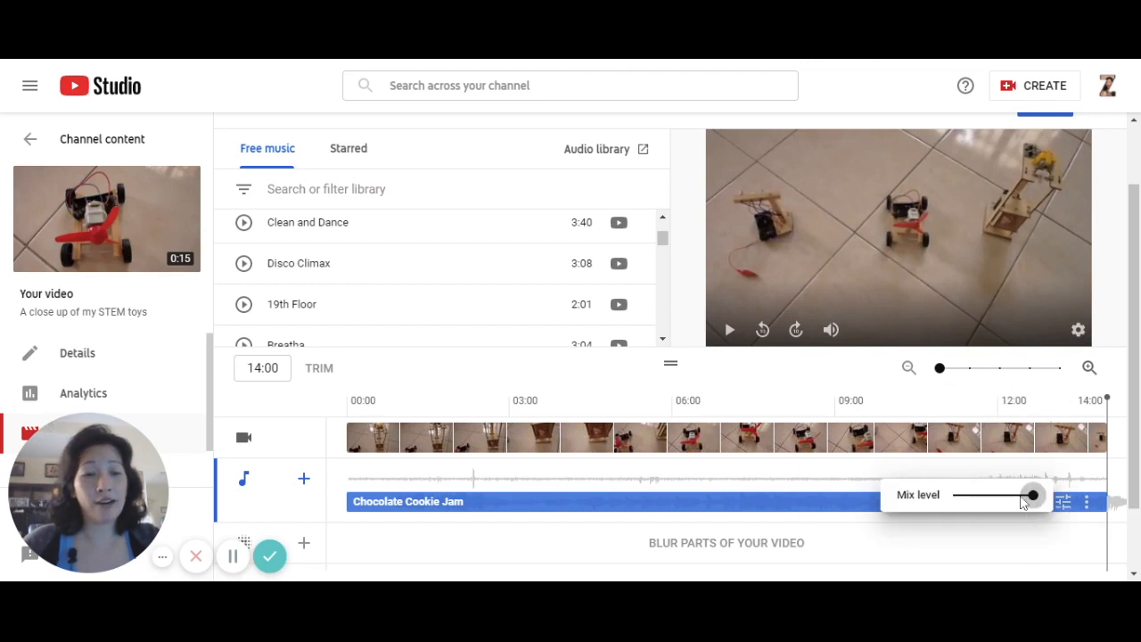
pyautogui.moveTo(1032, 497)
pyautogui.mouseDown()
pyautogui.moveTo(978, 498)
pyautogui.moveTo(1034, 504)
pyautogui.mouseUp()
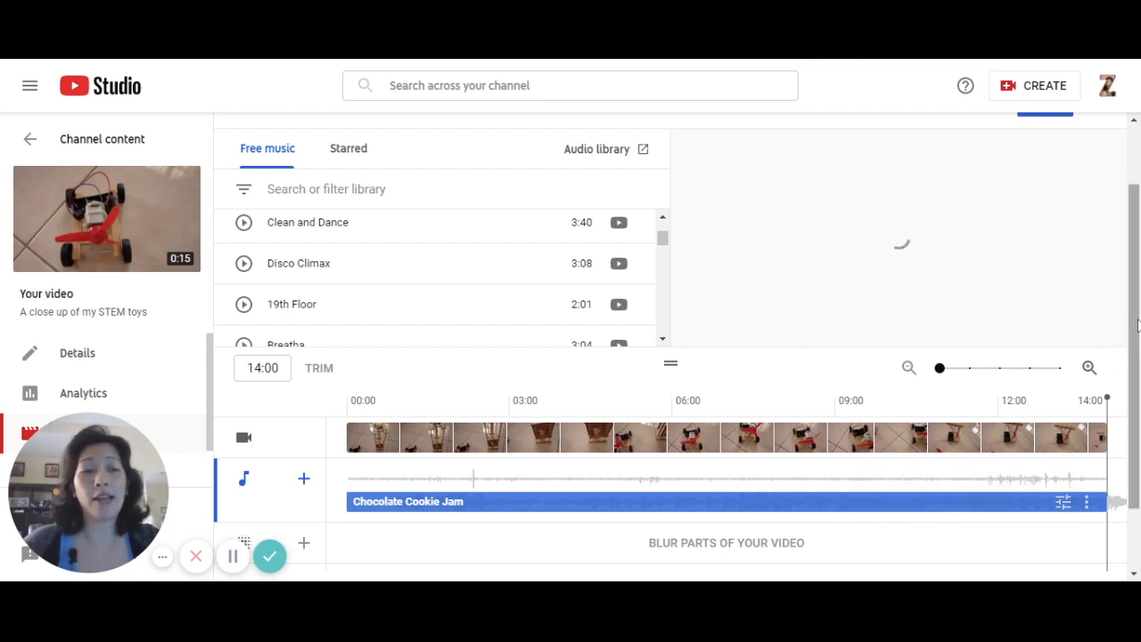
pyautogui.scroll(1, 1131, 375)
pyautogui.click(1044, 189)
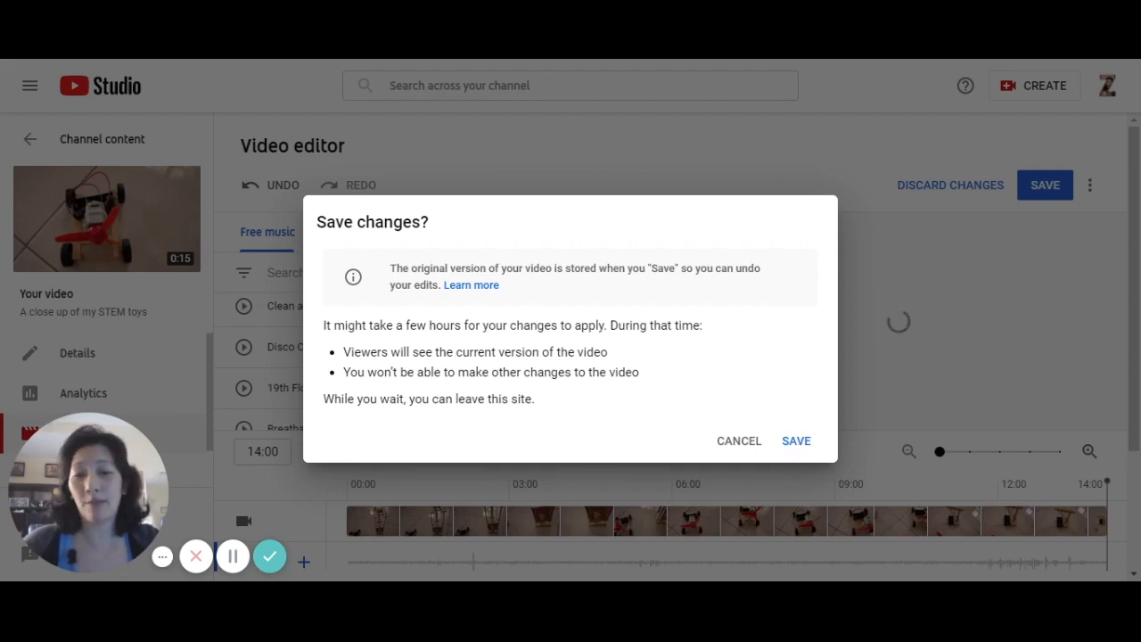
pyautogui.click(794, 442)
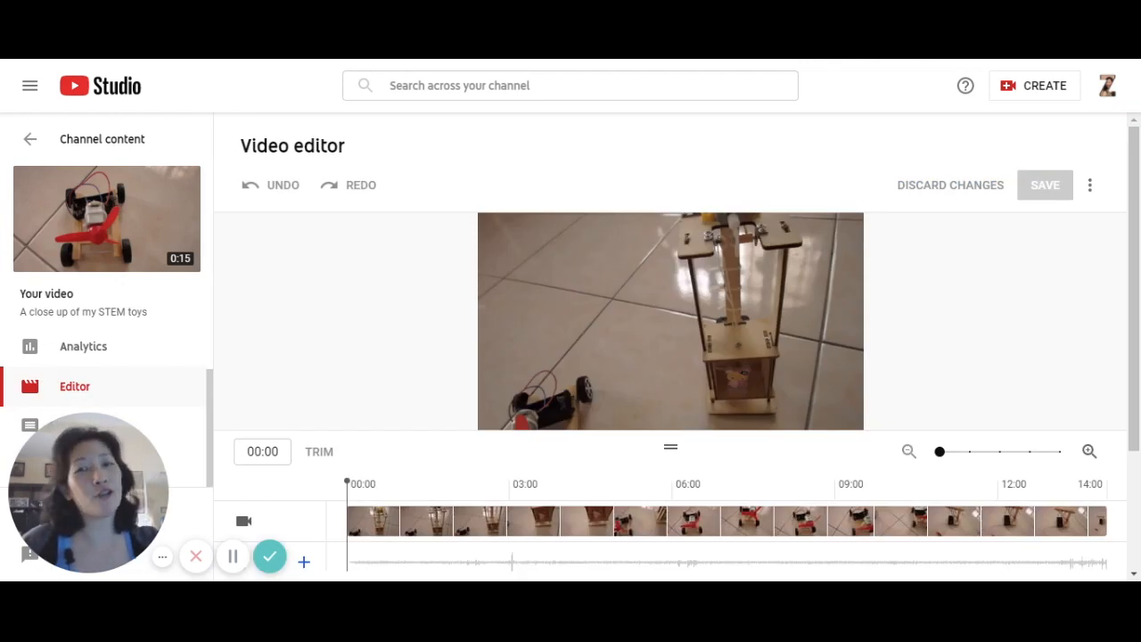
# Play the saved video from 00:00 to check the result
pyautogui.click(499, 415)
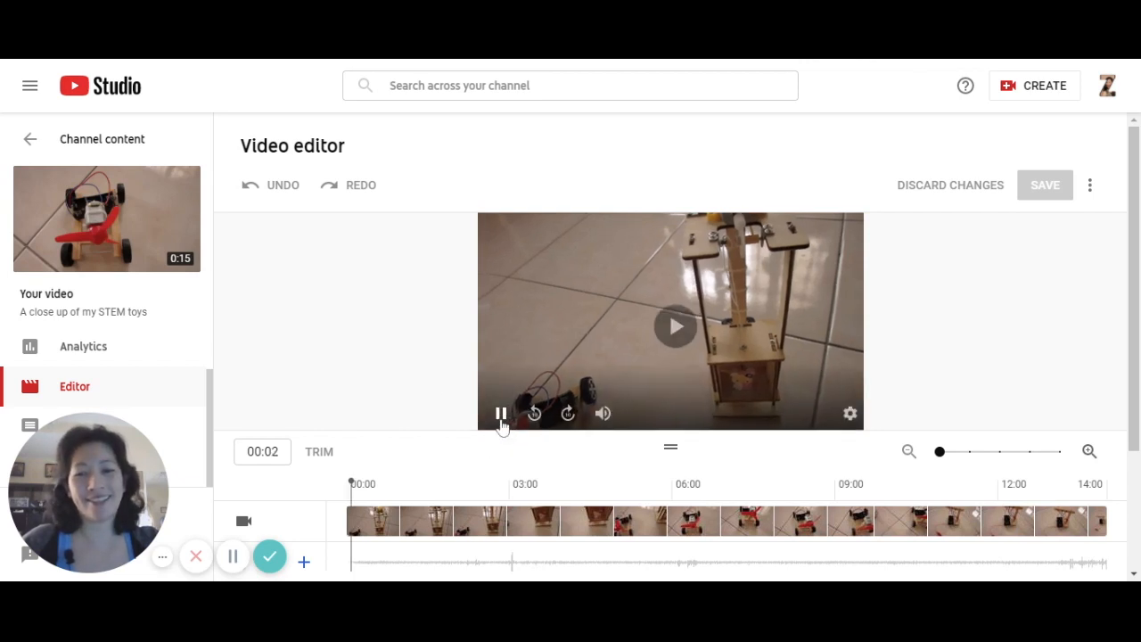